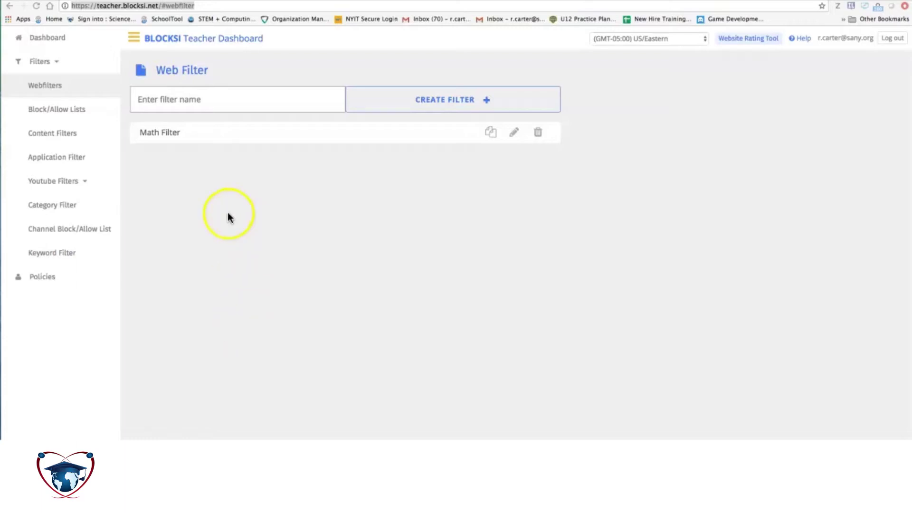
{"action": "left_click", "coordinate": [54, 108]}
{"action": "left_click", "coordinate": [50, 134]}
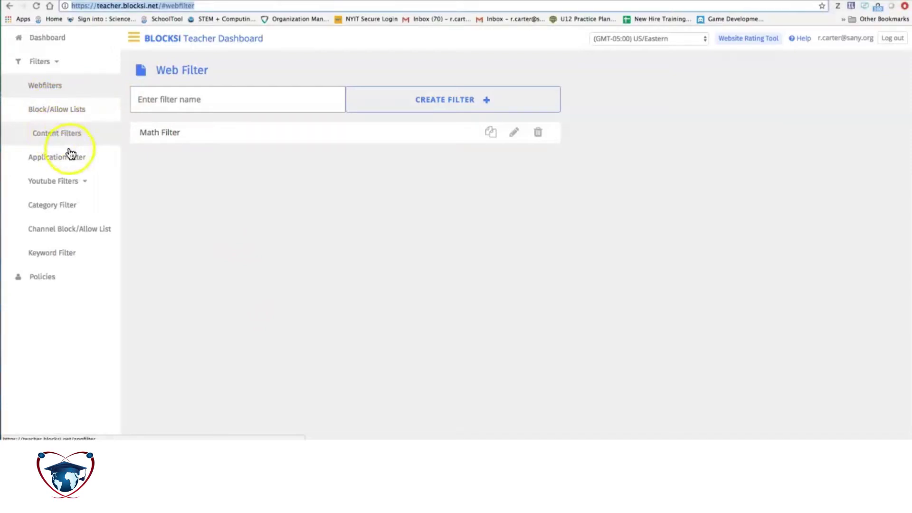
{"action": "left_click", "coordinate": [48, 163]}
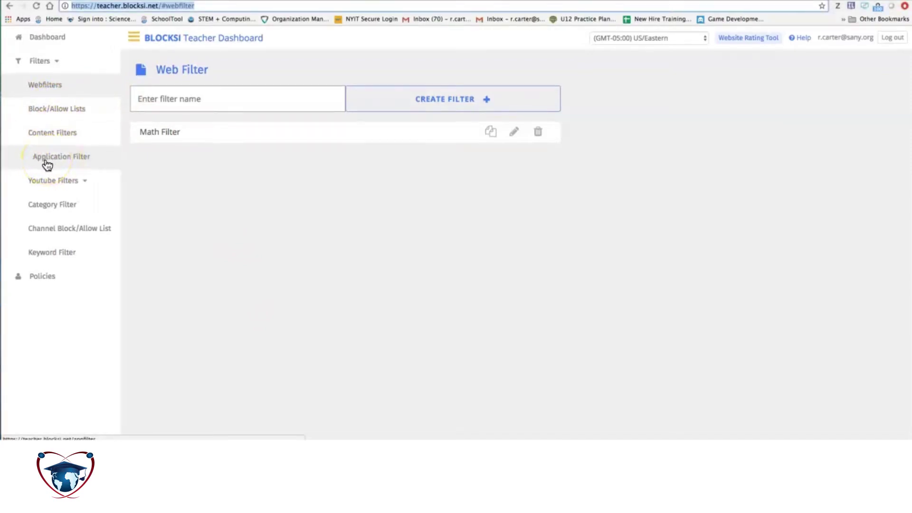
{"action": "left_click", "coordinate": [62, 183]}
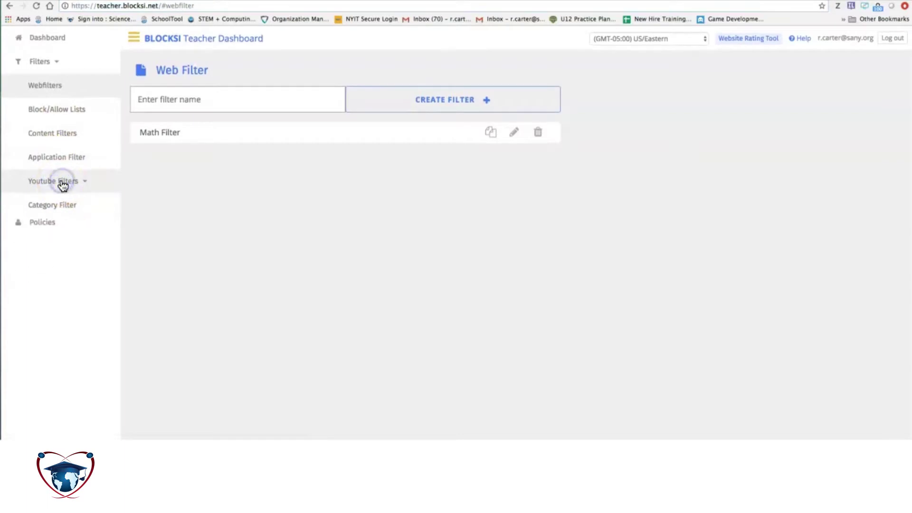
{"action": "left_click", "coordinate": [61, 183]}
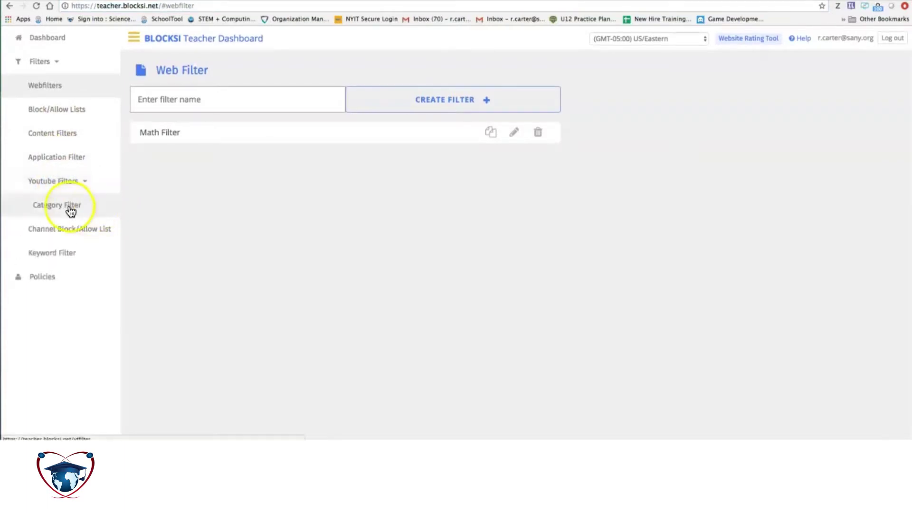
Create a YouTube category filter named "Math Class" and open it for editing.
{"action": "left_click", "coordinate": [71, 210]}
{"action": "left_click", "coordinate": [310, 98]}
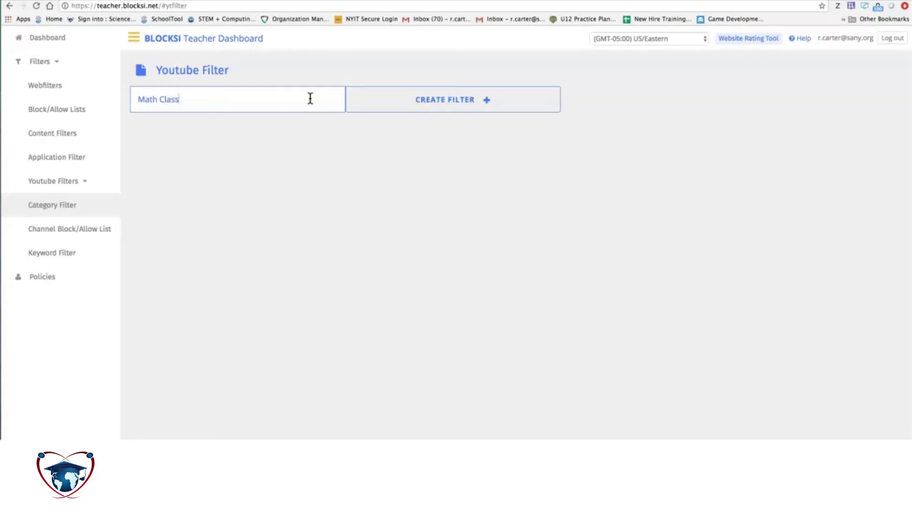
{"action": "left_click", "coordinate": [412, 113]}
{"action": "left_click", "coordinate": [414, 110]}
{"action": "left_click", "coordinate": [515, 134]}
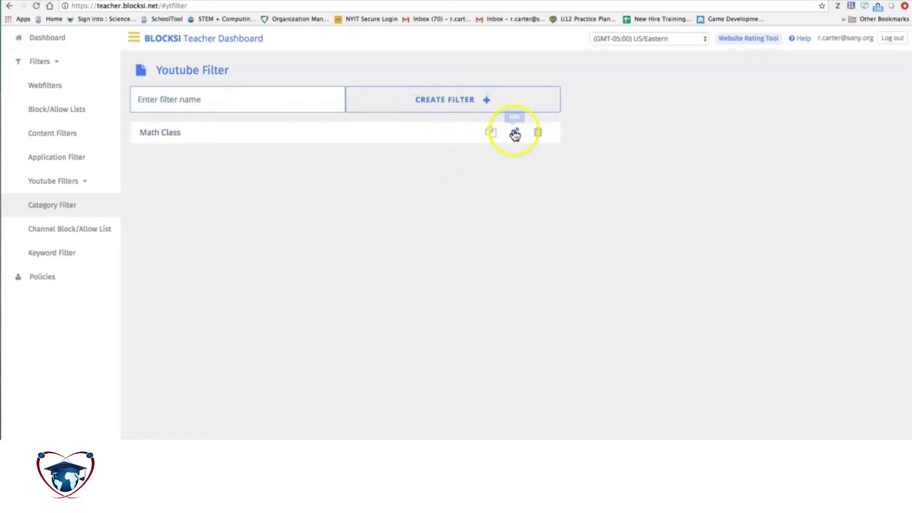
{"action": "left_click", "coordinate": [515, 134]}
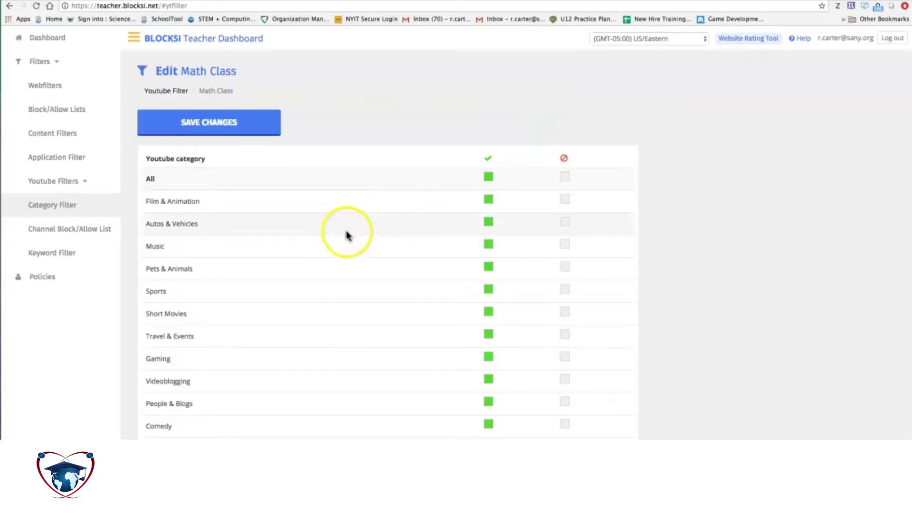
Try blocking all YouTube categories in the Math Class filter, and set them all back to allowed.
{"action": "scroll", "coordinate": [279, 176], "scroll_direction": "down", "scroll_amount": 3}
{"action": "scroll", "coordinate": [279, 177], "scroll_direction": "down", "scroll_amount": 10}
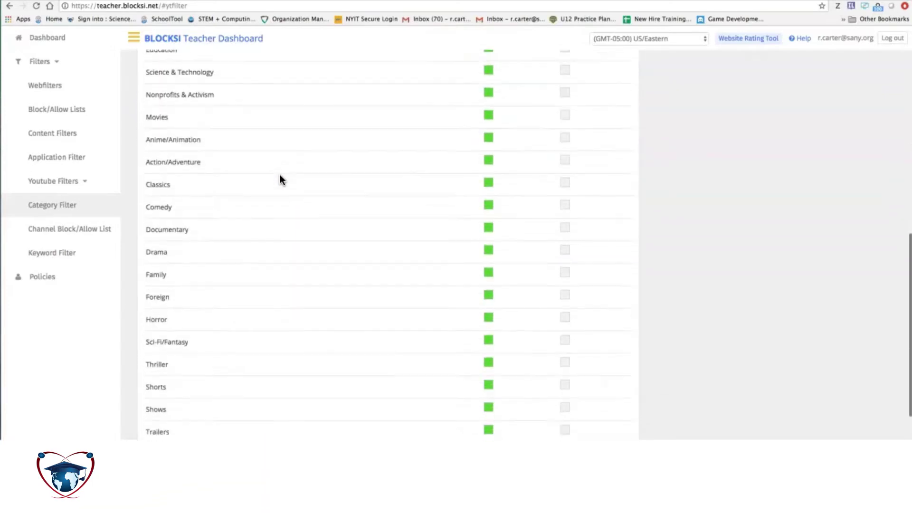
{"action": "scroll", "coordinate": [279, 175], "scroll_direction": "down", "scroll_amount": 2}
{"action": "scroll", "coordinate": [325, 153], "scroll_direction": "up", "scroll_amount": 2}
{"action": "scroll", "coordinate": [325, 153], "scroll_direction": "up", "scroll_amount": 12}
{"action": "left_click", "coordinate": [574, 178]}
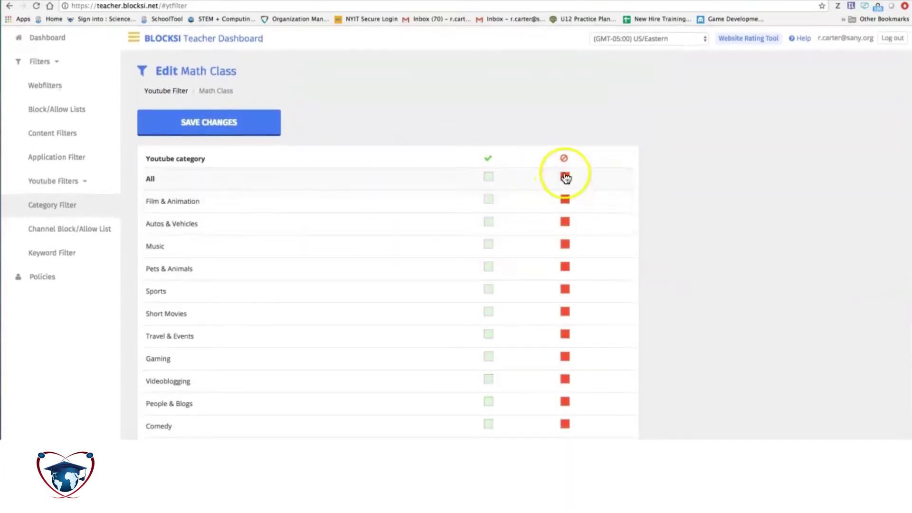
{"action": "left_click", "coordinate": [493, 178]}
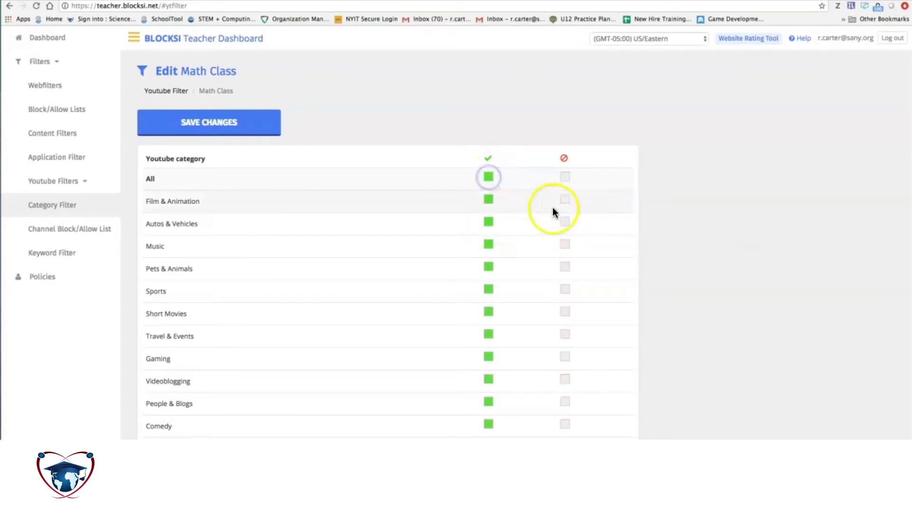
Block the Film & Animation, Autos & Vehicles, Music, People & Blogs and first Comedy categories, and save the Math Class filter.
{"action": "left_click", "coordinate": [570, 203]}
{"action": "left_click", "coordinate": [565, 223]}
{"action": "left_click", "coordinate": [565, 245]}
{"action": "scroll", "coordinate": [501, 273], "scroll_direction": "down", "scroll_amount": 1}
{"action": "left_click", "coordinate": [565, 353]}
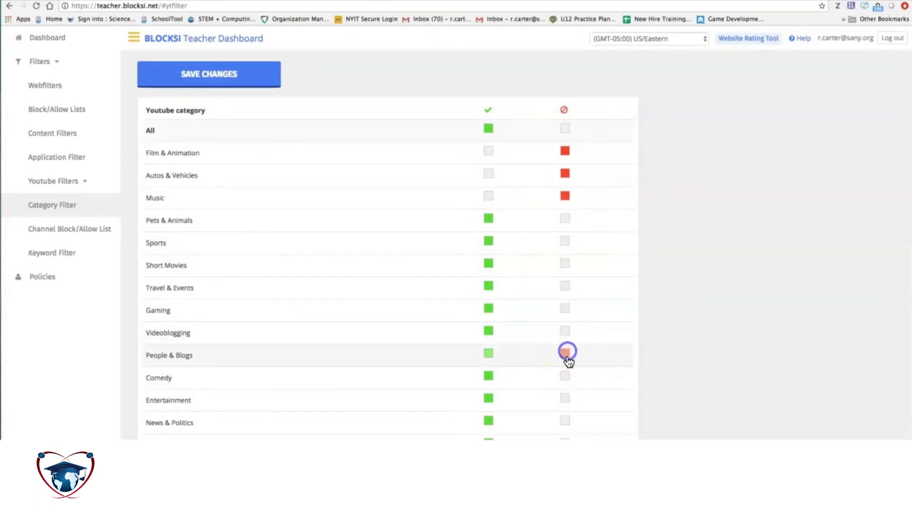
{"action": "scroll", "coordinate": [564, 356], "scroll_direction": "down", "scroll_amount": 1}
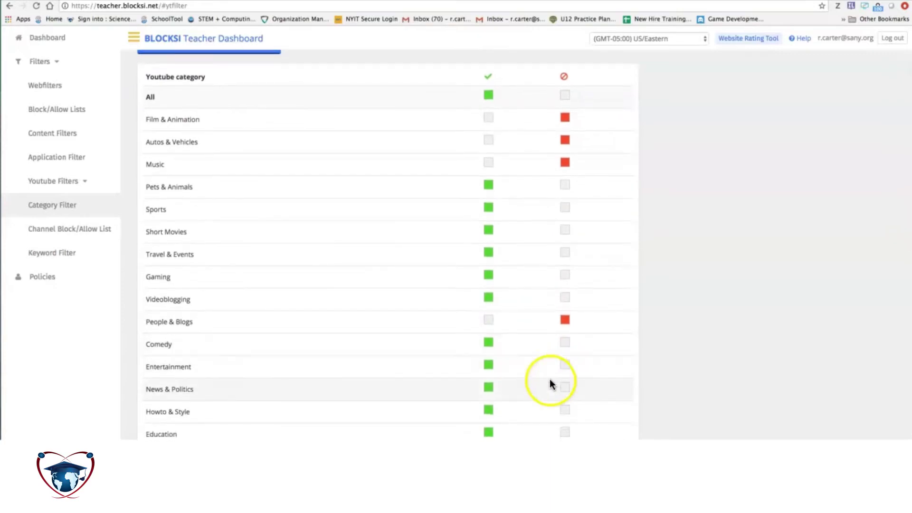
{"action": "scroll", "coordinate": [549, 381], "scroll_direction": "down", "scroll_amount": 1}
{"action": "left_click", "coordinate": [565, 293]}
{"action": "scroll", "coordinate": [507, 332], "scroll_direction": "down", "scroll_amount": 3}
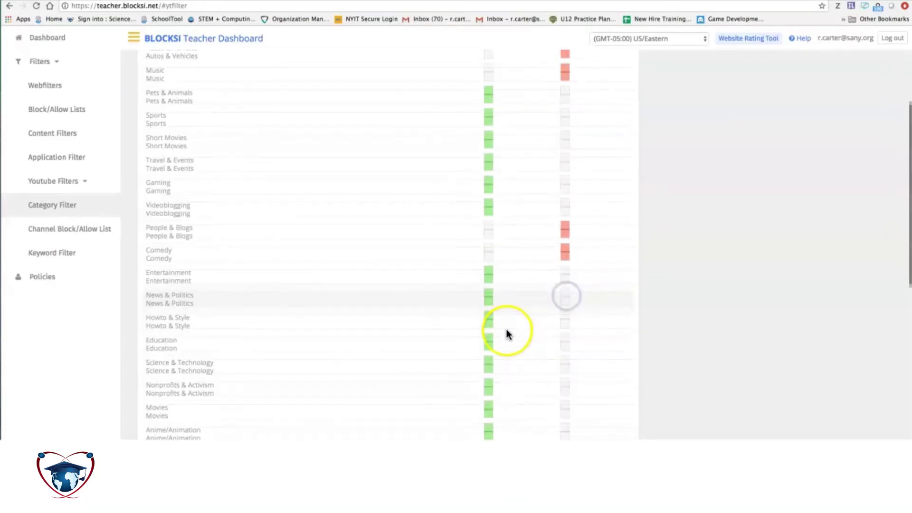
{"action": "scroll", "coordinate": [481, 258], "scroll_direction": "down", "scroll_amount": 10}
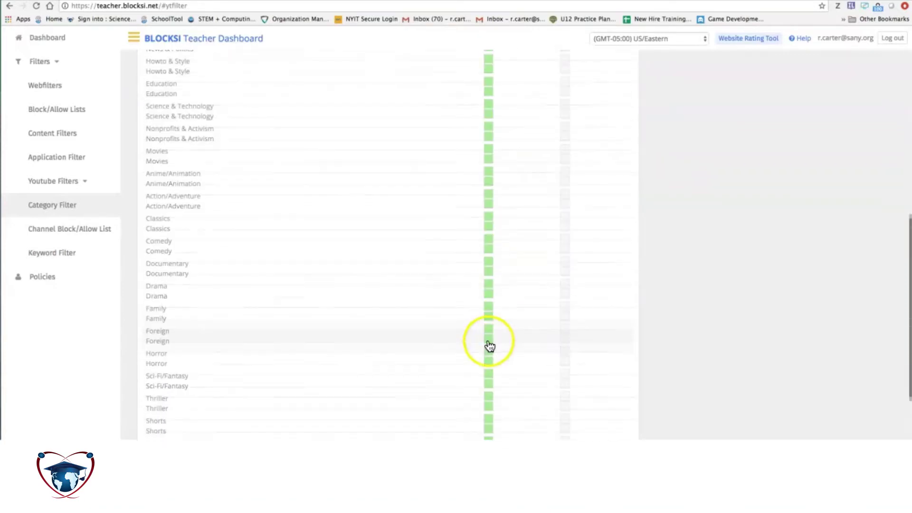
{"action": "scroll", "coordinate": [423, 332], "scroll_direction": "up", "scroll_amount": 15}
{"action": "left_click", "coordinate": [224, 123]}
{"action": "left_click", "coordinate": [580, 106]}
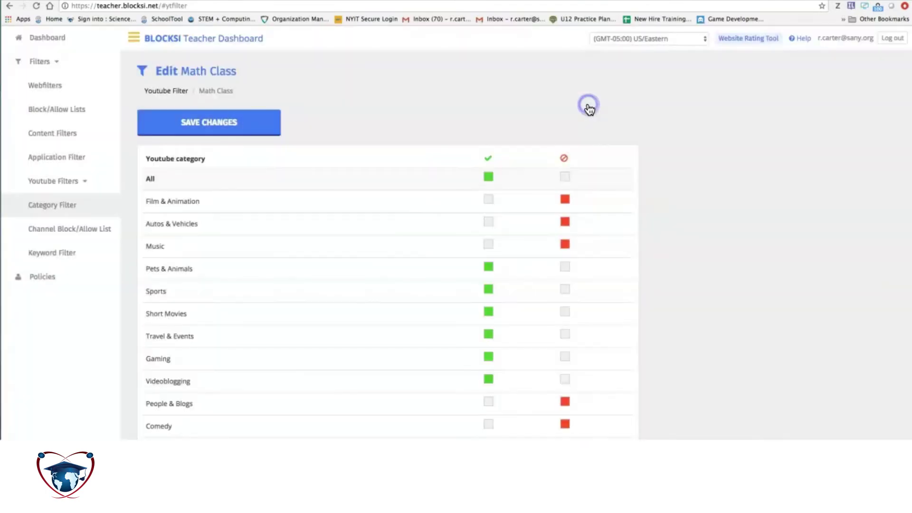
Reset every YouTube category in the Math Class filter to allowed.
{"action": "left_click", "coordinate": [488, 177]}
{"action": "left_click", "coordinate": [565, 177]}
{"action": "left_click", "coordinate": [488, 177]}
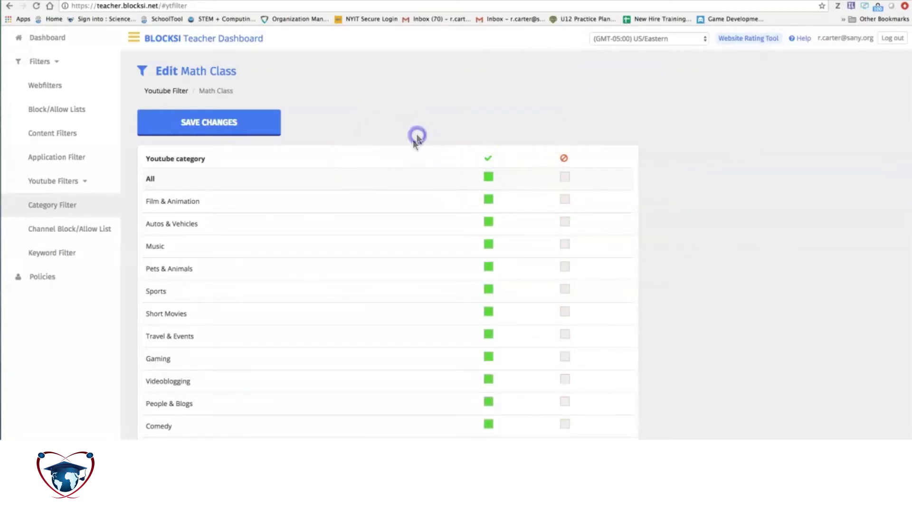
Examine the list of YouTube categories that the Math Class filter can allow or block.
{"action": "scroll", "coordinate": [318, 203], "scroll_direction": "down", "scroll_amount": 3}
{"action": "scroll", "coordinate": [320, 198], "scroll_direction": "up", "scroll_amount": 1}
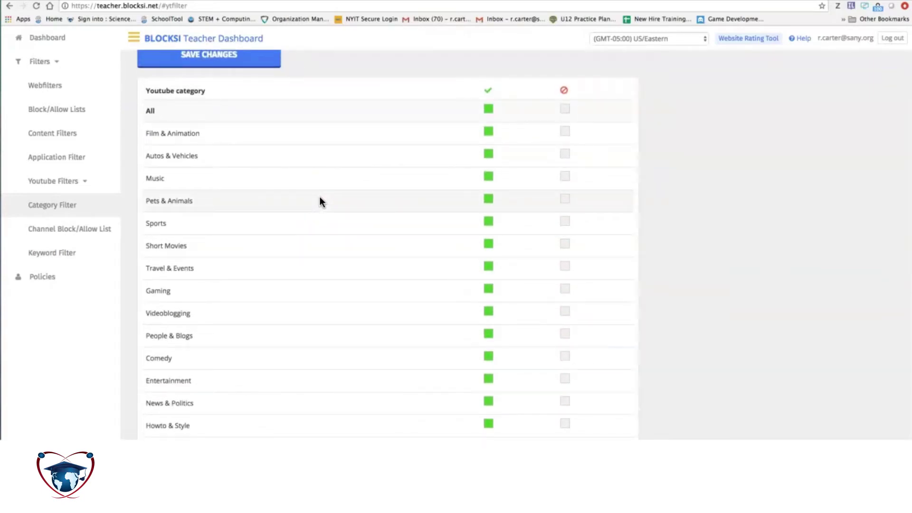
{"action": "left_click", "coordinate": [223, 265]}
{"action": "scroll", "coordinate": [223, 265], "scroll_direction": "down", "scroll_amount": 2}
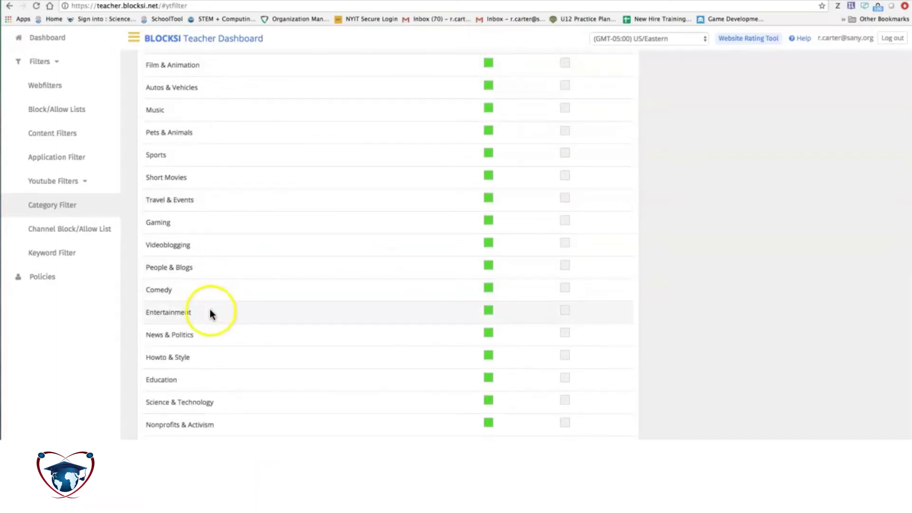
{"action": "left_click", "coordinate": [189, 304]}
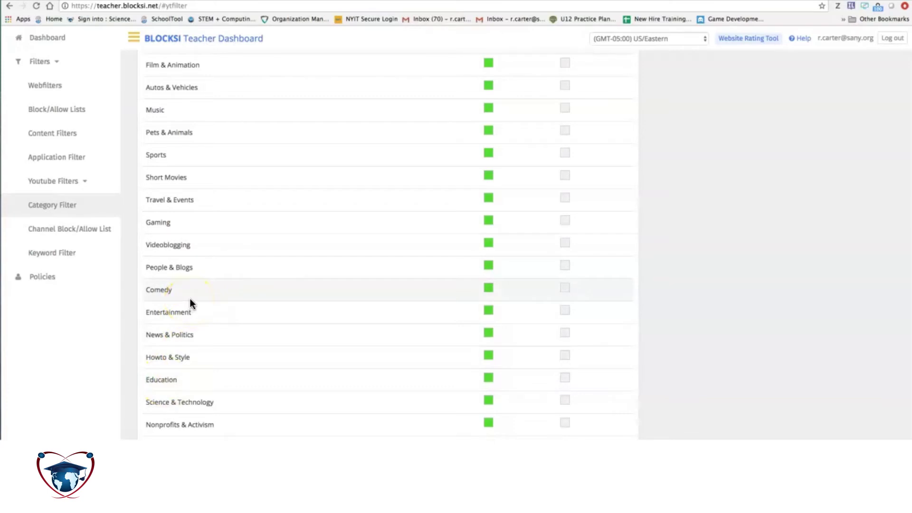
{"action": "scroll", "coordinate": [190, 298], "scroll_direction": "down", "scroll_amount": 5}
{"action": "left_click", "coordinate": [183, 297]}
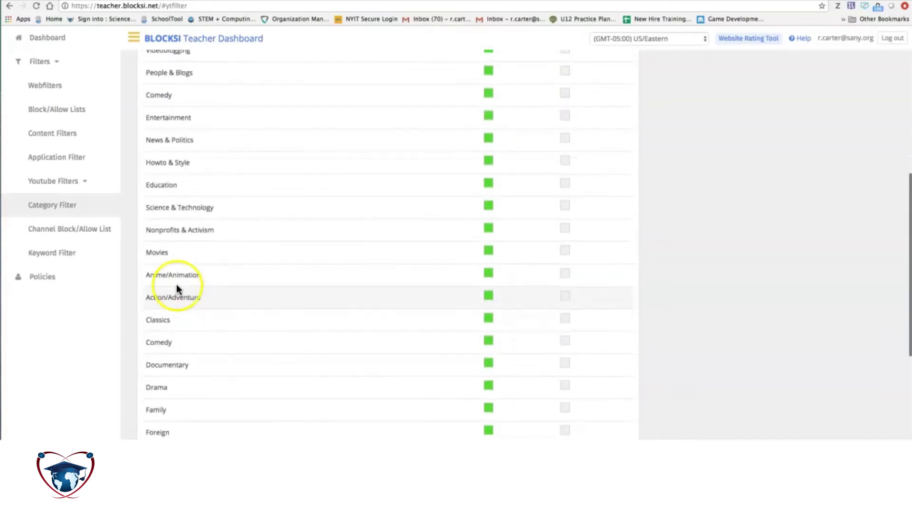
{"action": "scroll", "coordinate": [184, 244], "scroll_direction": "up", "scroll_amount": 1}
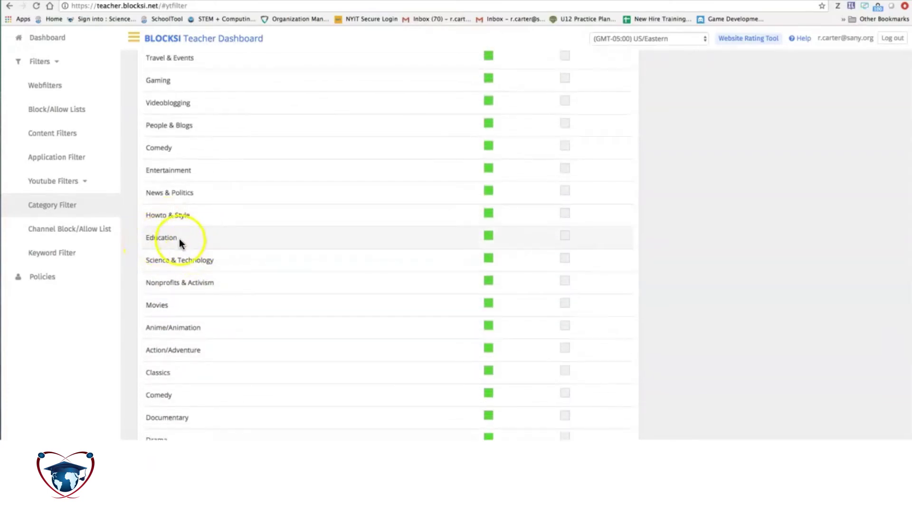
{"action": "scroll", "coordinate": [165, 240], "scroll_direction": "down", "scroll_amount": 5}
{"action": "scroll", "coordinate": [167, 260], "scroll_direction": "up", "scroll_amount": 10}
Save the Math Class category filter and dismiss the confirmation.
{"action": "left_click", "coordinate": [205, 127]}
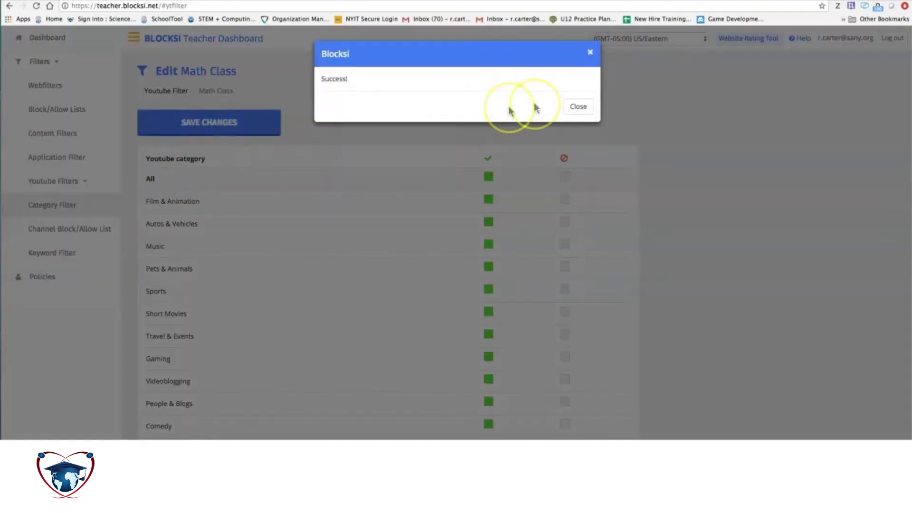
{"action": "left_click", "coordinate": [572, 105]}
Create a YouTube channel block/allow list named "Math Class" and open it for editing.
{"action": "left_click", "coordinate": [79, 229]}
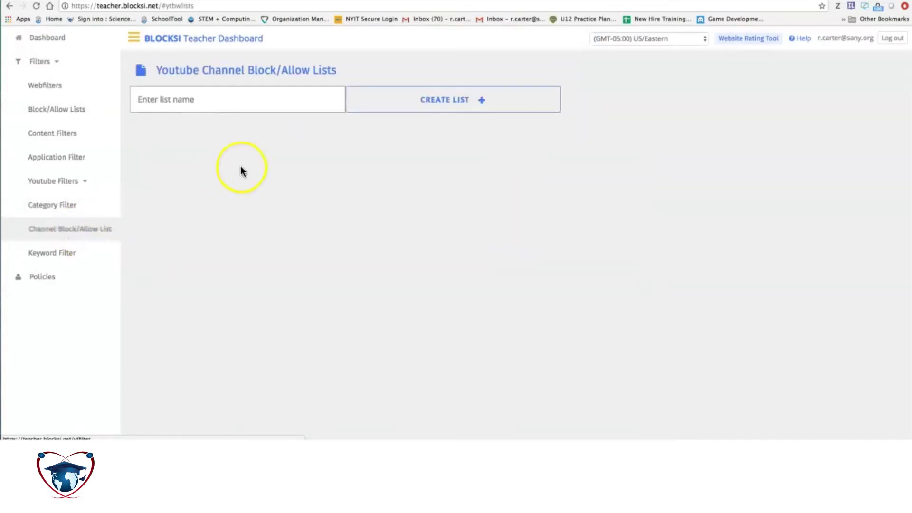
{"action": "left_click", "coordinate": [259, 106]}
{"action": "type", "text": "Math Class"}
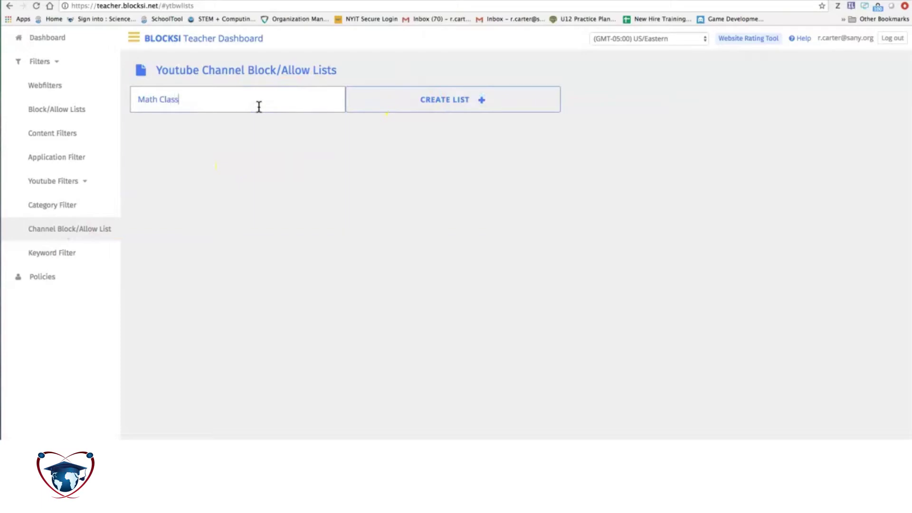
{"action": "left_click", "coordinate": [429, 95]}
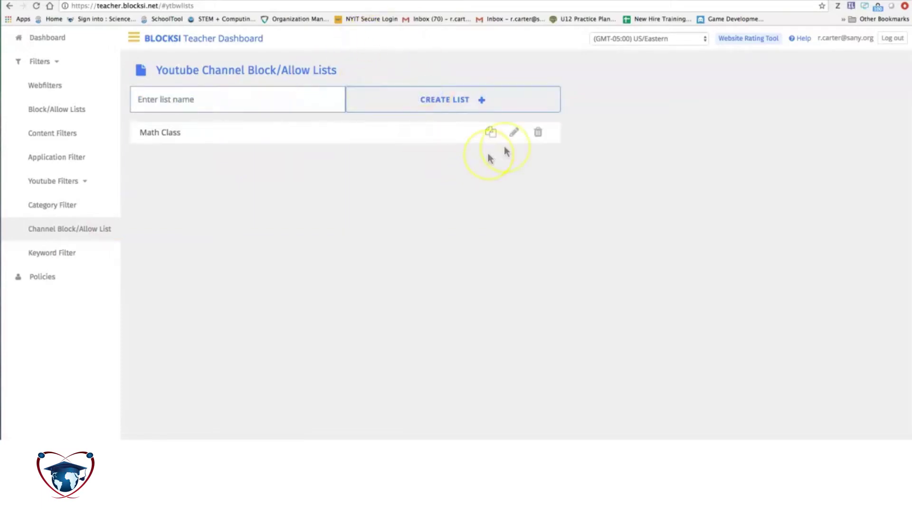
{"action": "left_click", "coordinate": [516, 135]}
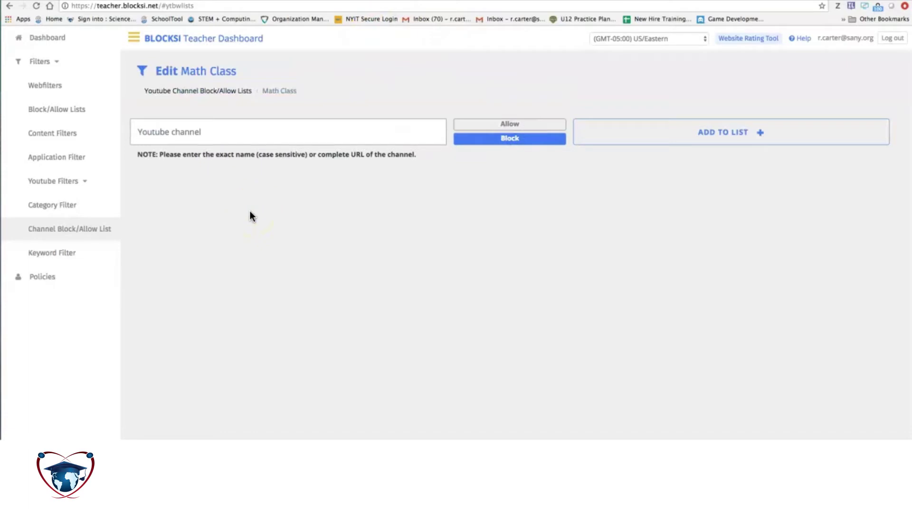
{"action": "left_click", "coordinate": [248, 182]}
Search the web for "youtube math instruction" in a new browser tab.
{"action": "key", "text": "super+t"}
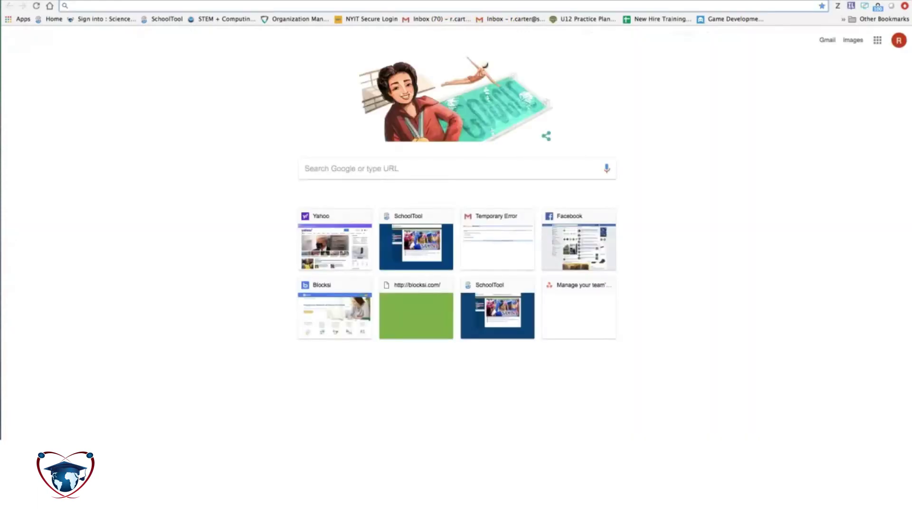
{"action": "type", "text": "youtube math instruction"}
{"action": "key", "text": "Return"}
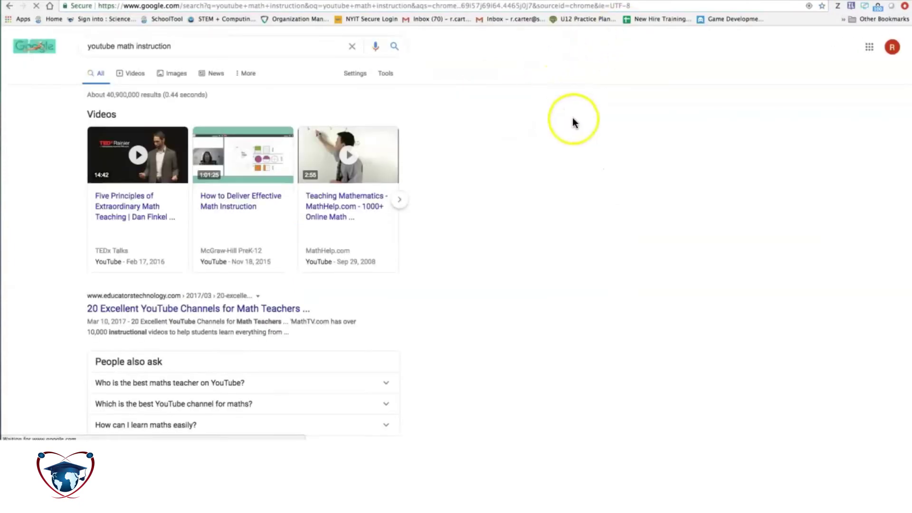
Open the article "20 Excellent YouTube Channels for Math Teachers" and follow its Math TV link to the YouTube channel.
{"action": "scroll", "coordinate": [47, 264], "scroll_direction": "down", "scroll_amount": 3}
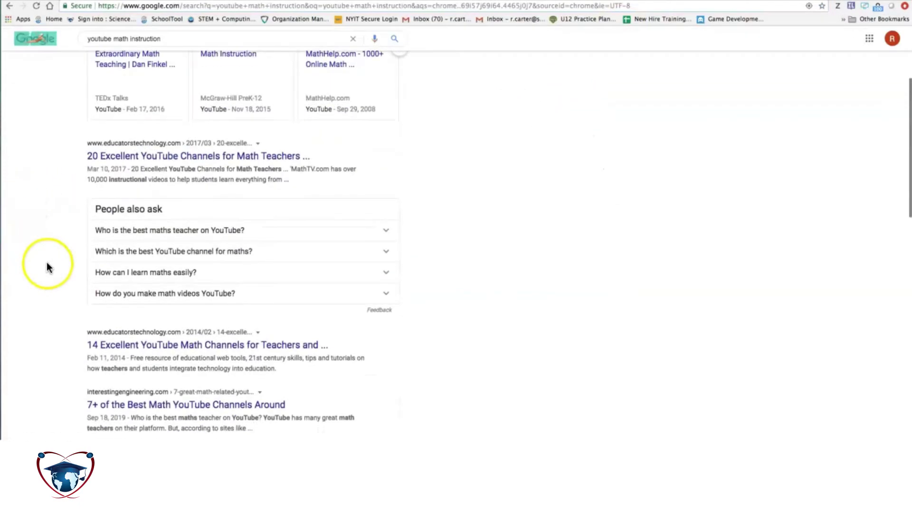
{"action": "left_click", "coordinate": [185, 156]}
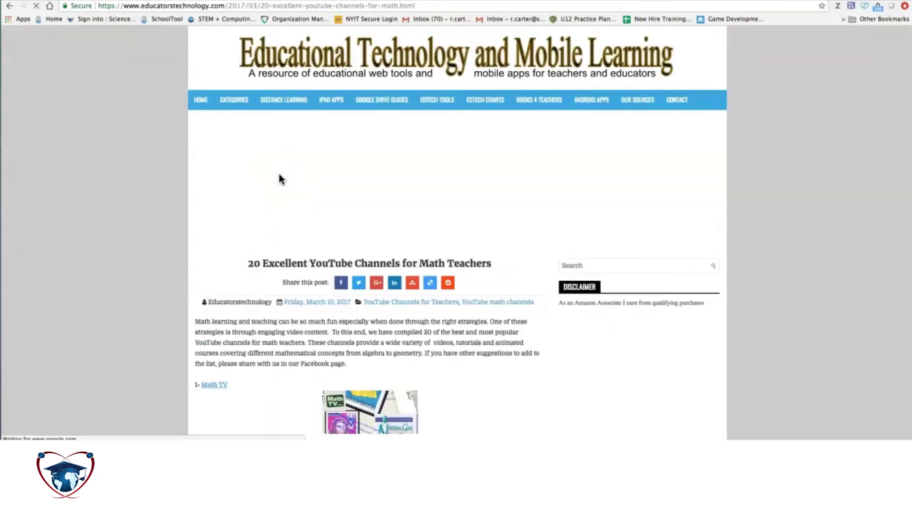
{"action": "scroll", "coordinate": [149, 209], "scroll_direction": "down", "scroll_amount": 3}
{"action": "left_click", "coordinate": [217, 241]}
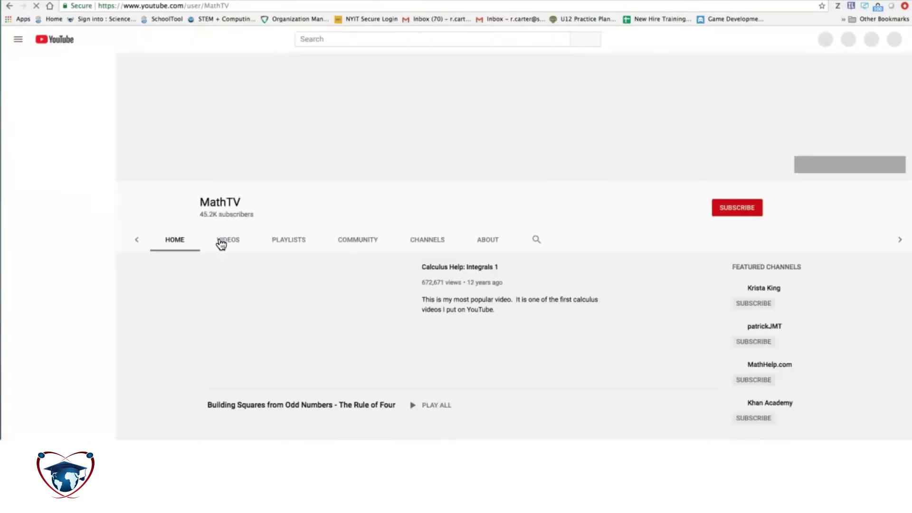
Pause the MathTV channel's featured video and copy the channel page's URL.
{"action": "left_click", "coordinate": [226, 367]}
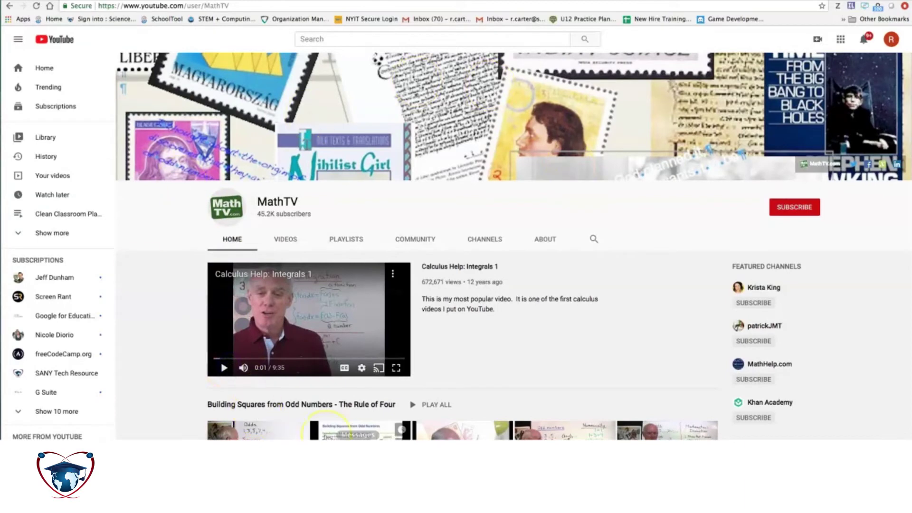
{"action": "left_click", "coordinate": [329, 297]}
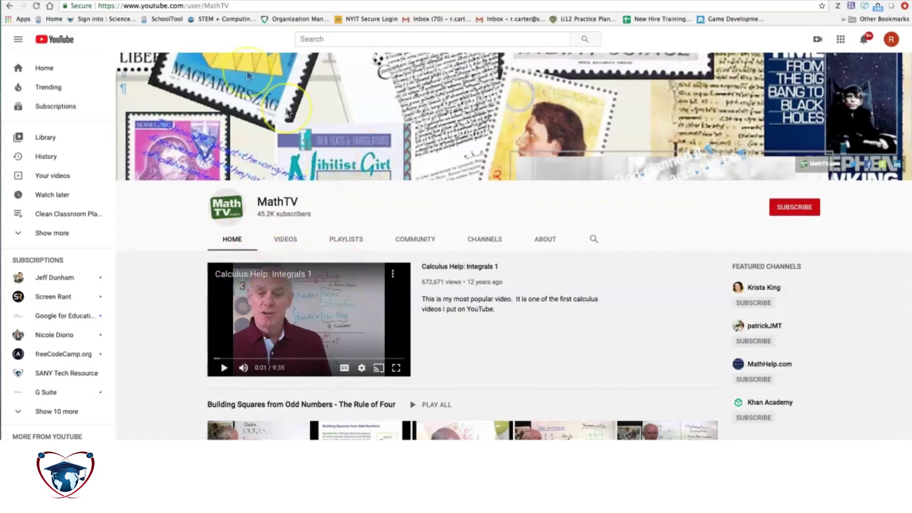
{"action": "left_click", "coordinate": [231, 6]}
{"action": "key", "text": "super+c"}
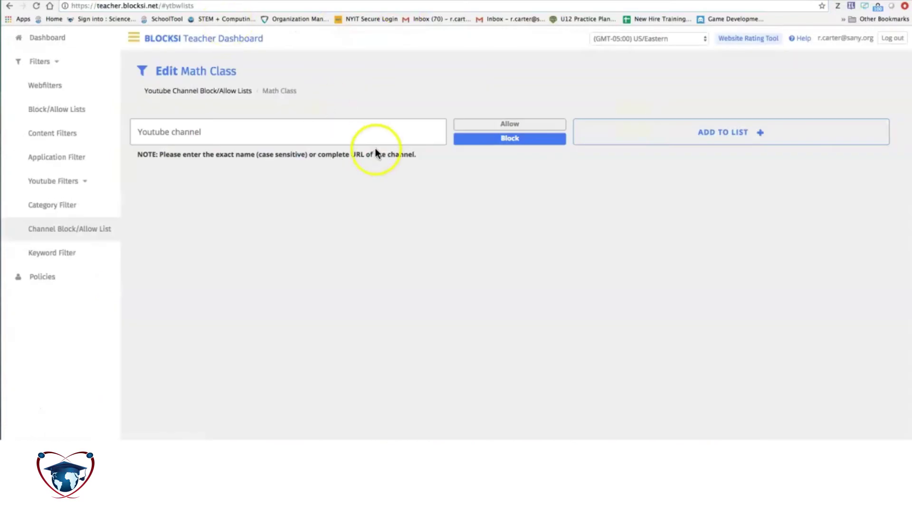
Add the copied MathTV channel URL to the Math Class channel list in the Blocksi Teacher Dashboard as allowed.
{"action": "left_click", "coordinate": [262, 137]}
{"action": "key", "text": "super+v"}
{"action": "left_click", "coordinate": [473, 123]}
{"action": "left_click", "coordinate": [647, 141]}
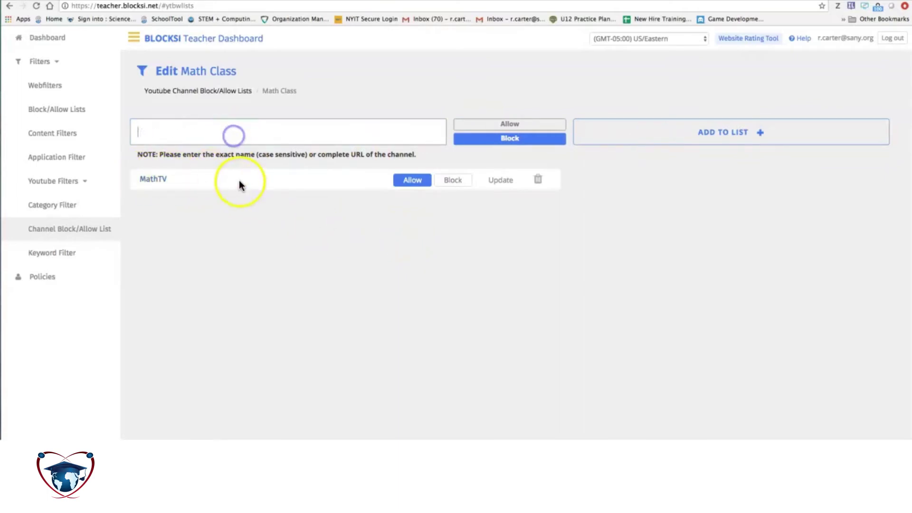
Delete the MathTV entry from the Math Class channel list and add it again by name, "MathTV", as allowed.
{"action": "left_click", "coordinate": [537, 179]}
{"action": "left_click", "coordinate": [328, 135]}
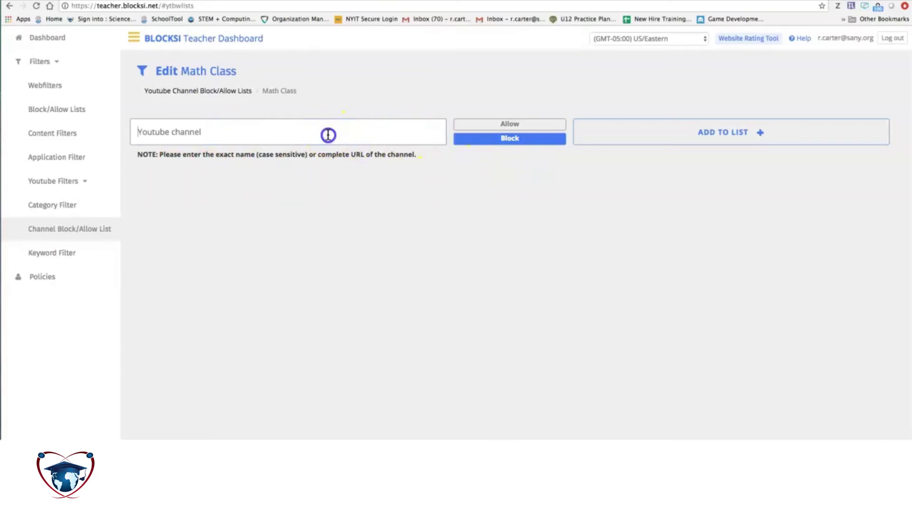
{"action": "type", "text": "MathTV"}
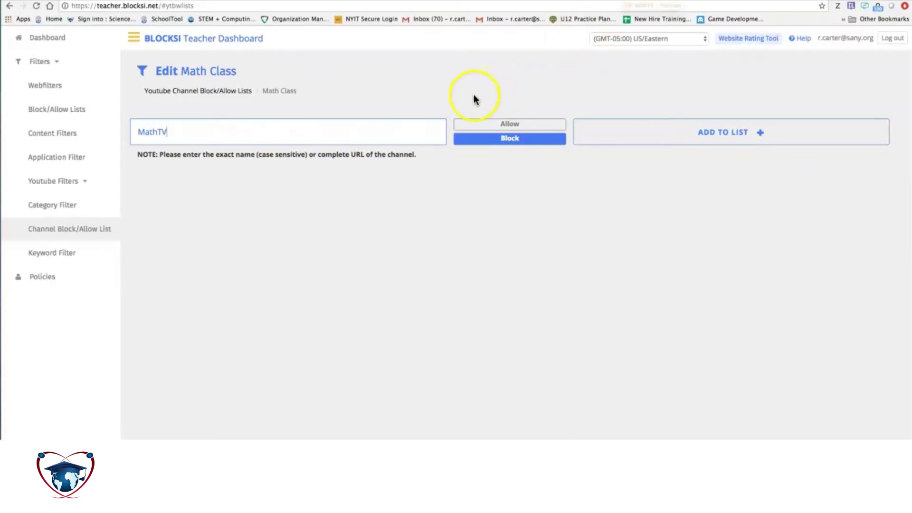
{"action": "left_click", "coordinate": [494, 123]}
{"action": "left_click", "coordinate": [663, 135]}
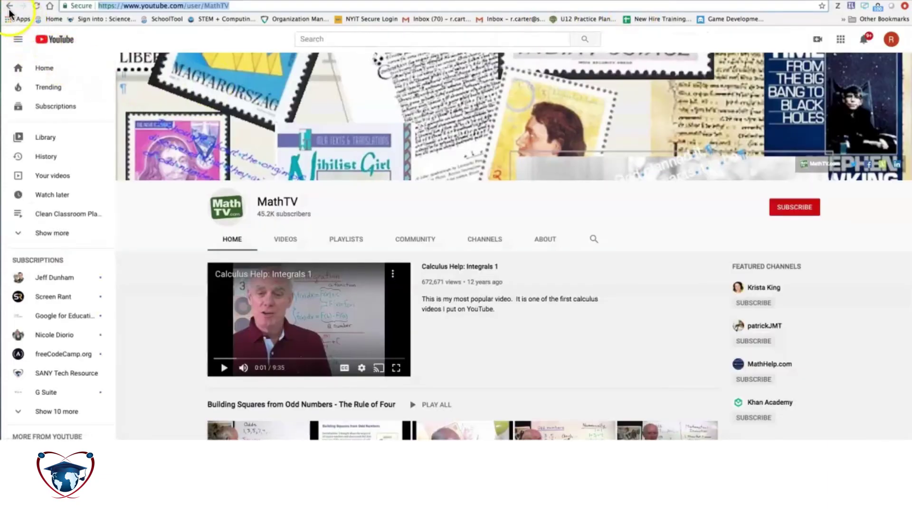
Return from the MathTV channel page to the math channels article and follow its Khan Academy link.
{"action": "left_click", "coordinate": [10, 6]}
{"action": "scroll", "coordinate": [152, 265], "scroll_direction": "down", "scroll_amount": 3}
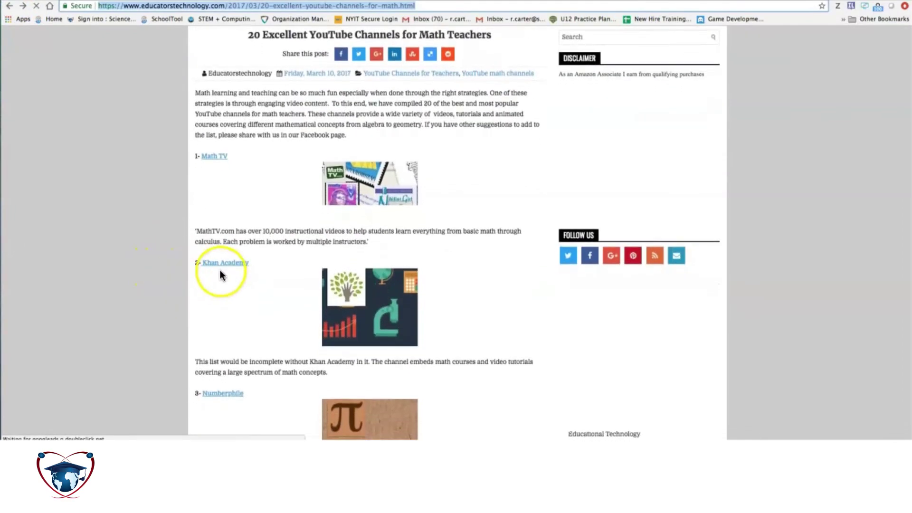
{"action": "left_click", "coordinate": [218, 264]}
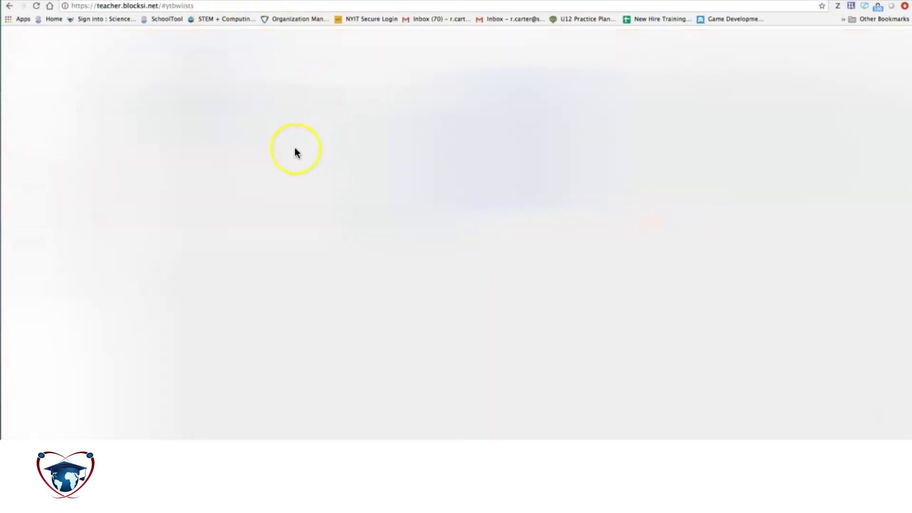
Add the channel "Khan Academy" to the Math Class channel list in the Blocksi Teacher Dashboard as allowed.
{"action": "left_click", "coordinate": [279, 136]}
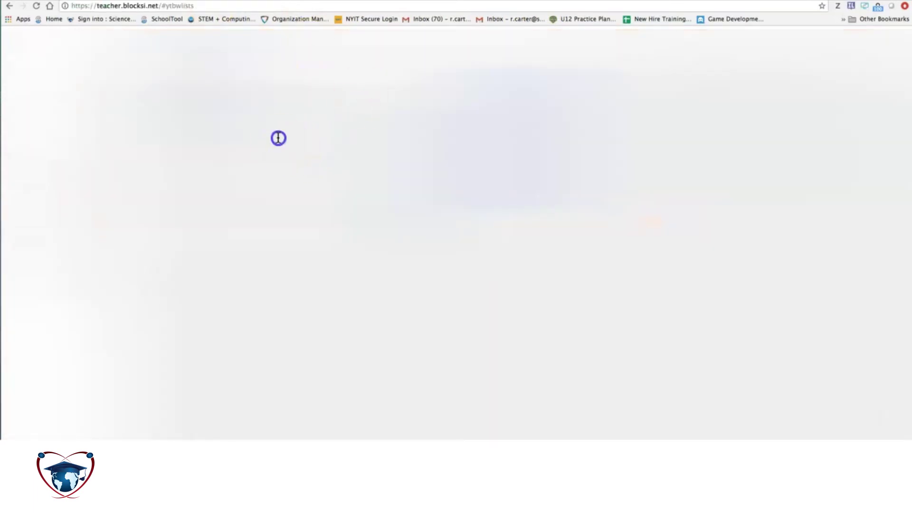
{"action": "type", "text": "Khan Academy"}
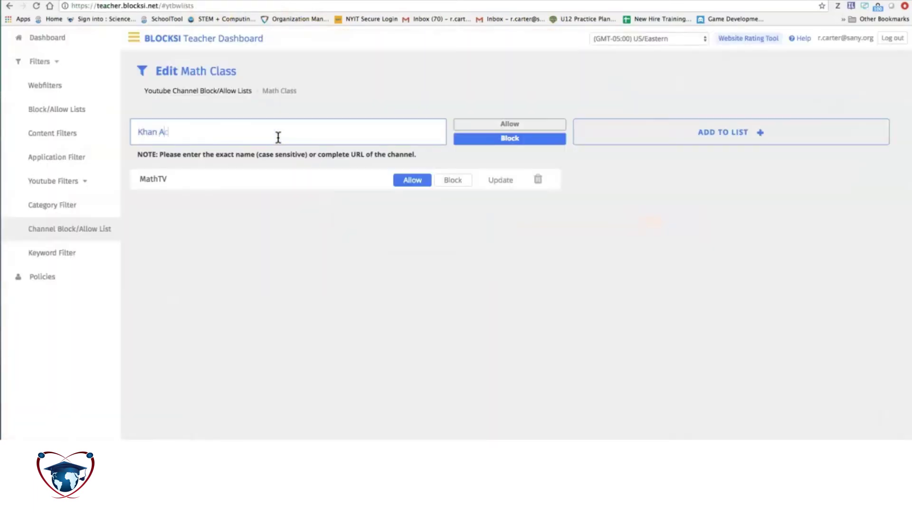
{"action": "left_click", "coordinate": [511, 122]}
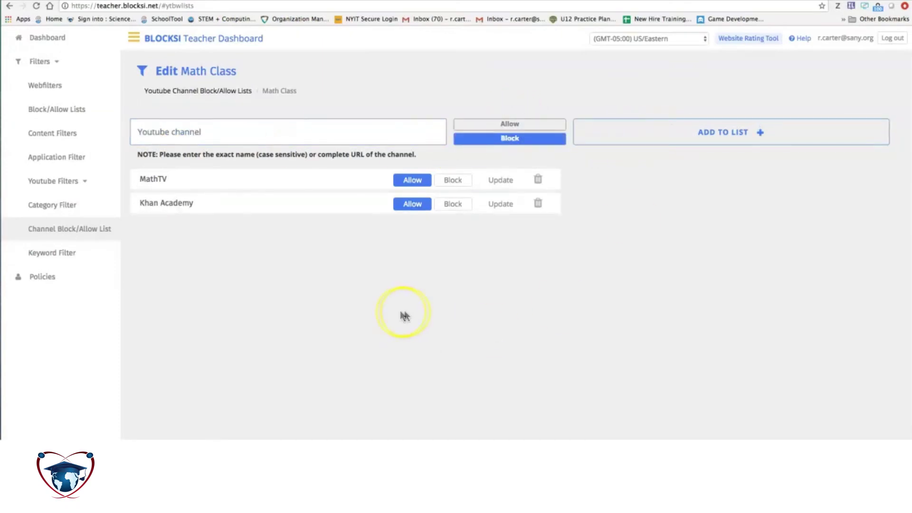
Update the Khan Academy entry to Block and back to Allow, saving each change.
{"action": "left_click", "coordinate": [453, 204]}
{"action": "left_click", "coordinate": [501, 205]}
{"action": "left_click", "coordinate": [578, 107]}
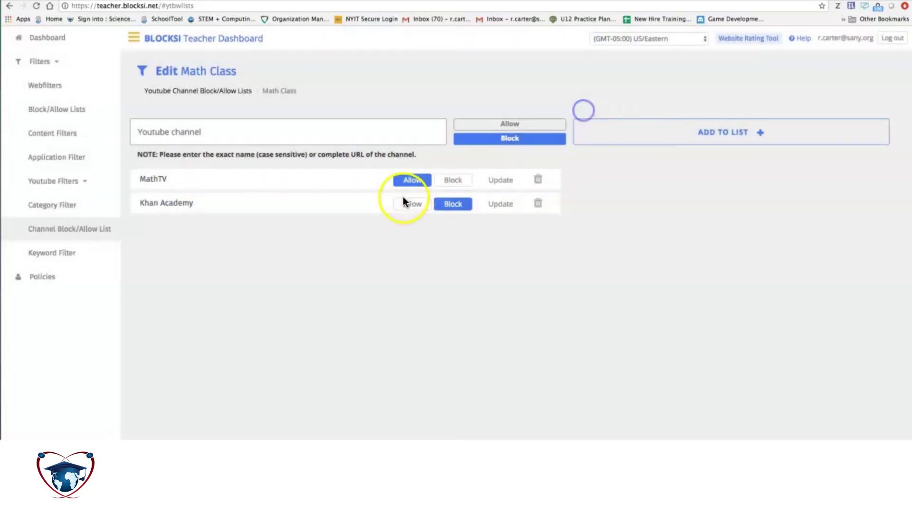
{"action": "left_click", "coordinate": [412, 204]}
{"action": "left_click", "coordinate": [494, 205]}
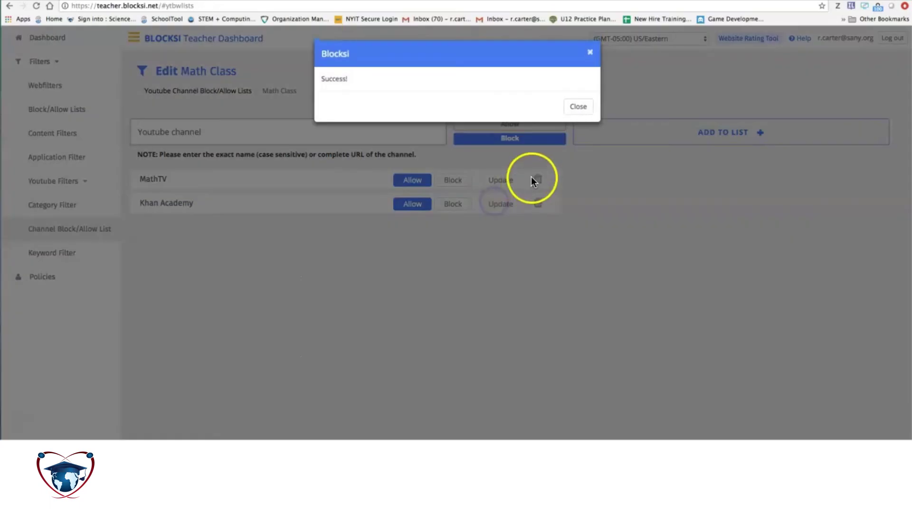
{"action": "left_click", "coordinate": [578, 106]}
Create a YouTube keyword filter named "Math Class".
{"action": "left_click", "coordinate": [57, 254]}
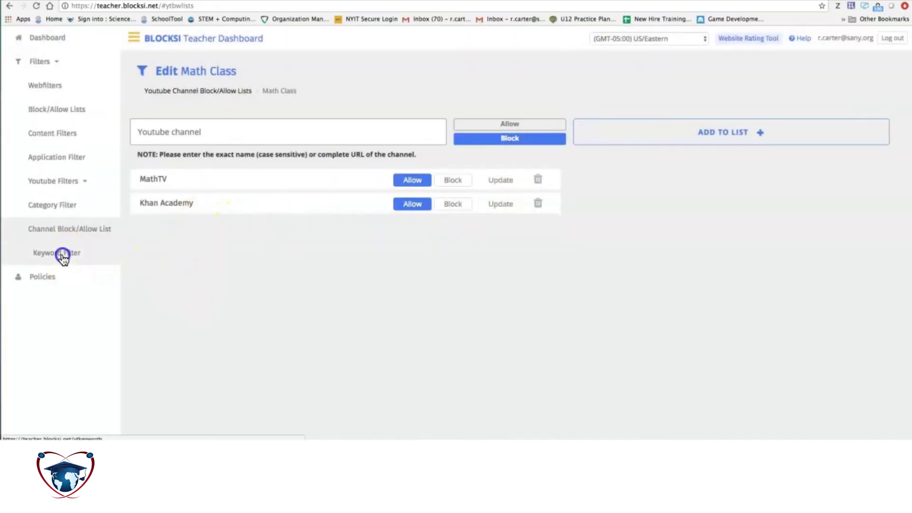
{"action": "left_click", "coordinate": [322, 102]}
{"action": "type", "text": "Math Class"}
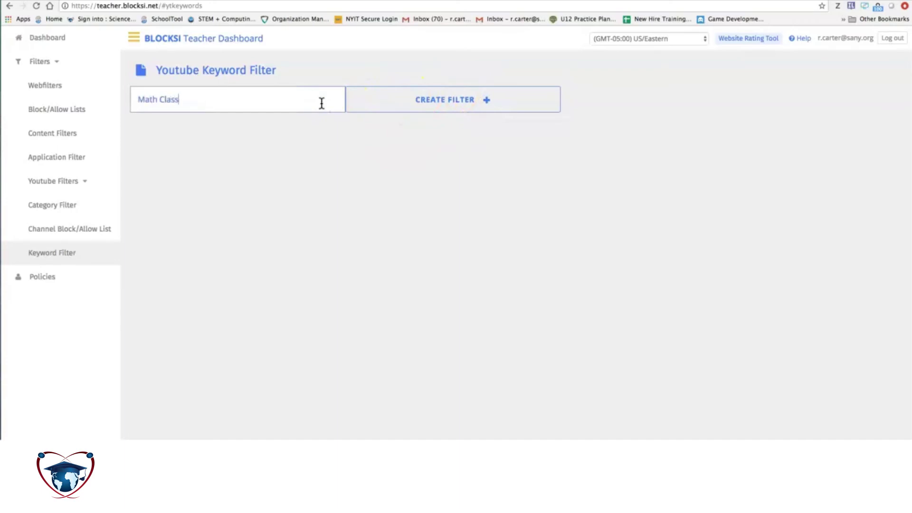
{"action": "left_click", "coordinate": [446, 98]}
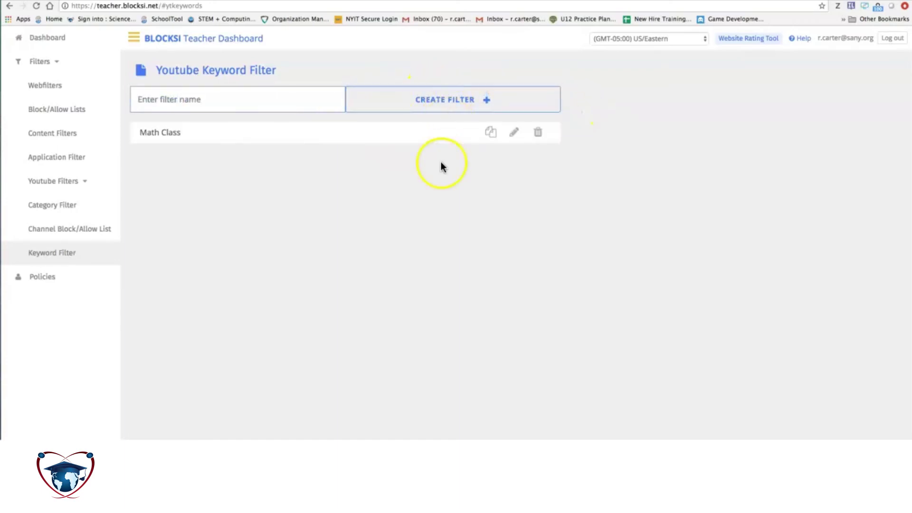
Add the keywords "sports" and "fortnite" to the Math Class YouTube keyword filter.
{"action": "left_click", "coordinate": [514, 132]}
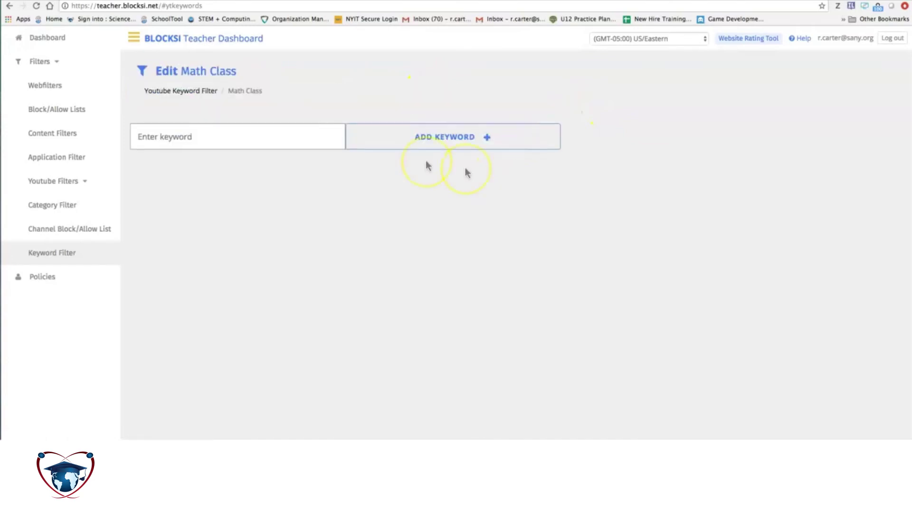
{"action": "left_click", "coordinate": [297, 131]}
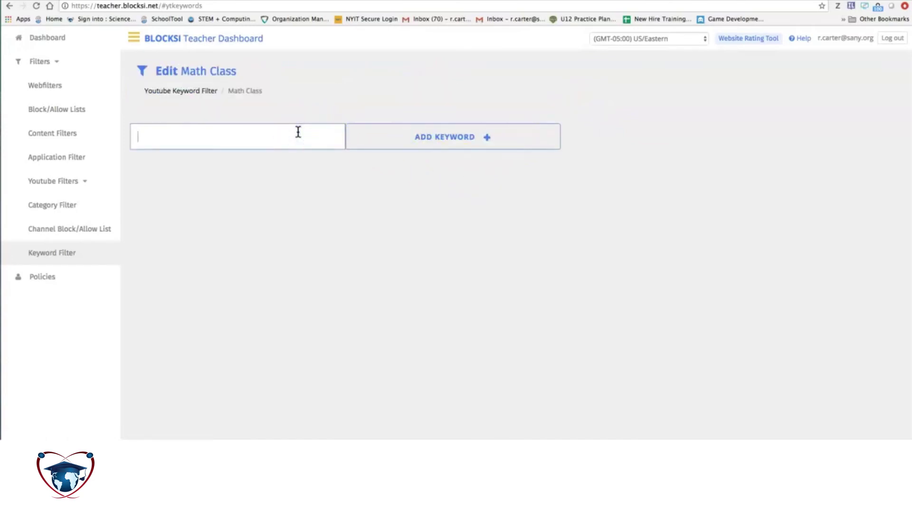
{"action": "type", "text": "sports"}
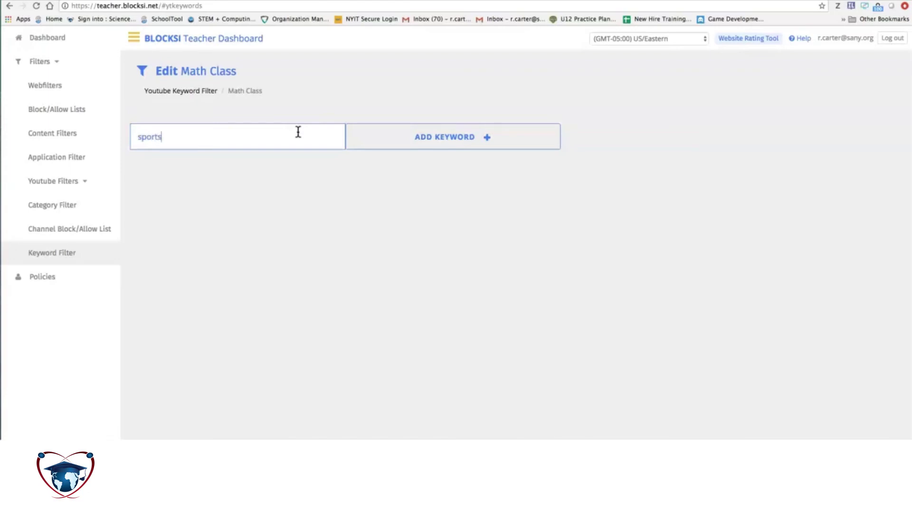
{"action": "left_click", "coordinate": [443, 137]}
{"action": "left_click", "coordinate": [238, 139]}
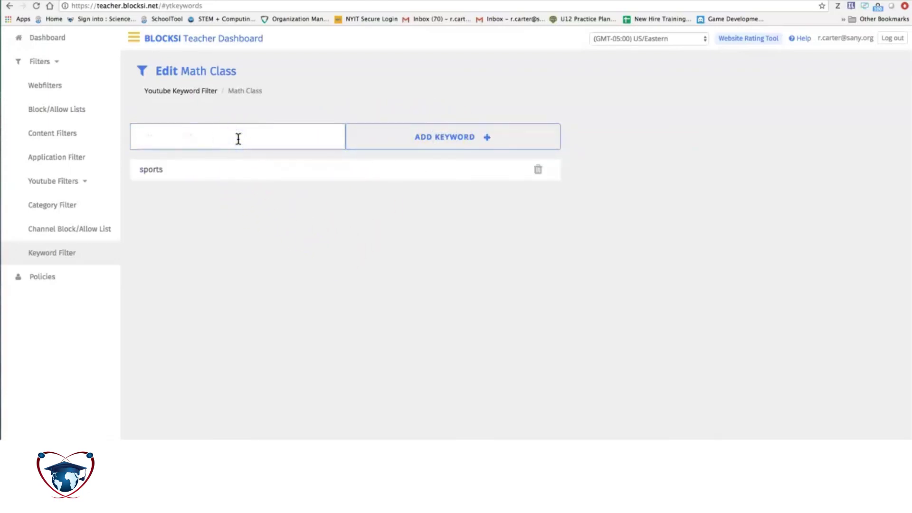
{"action": "type", "text": "fortnite"}
{"action": "left_click", "coordinate": [428, 135]}
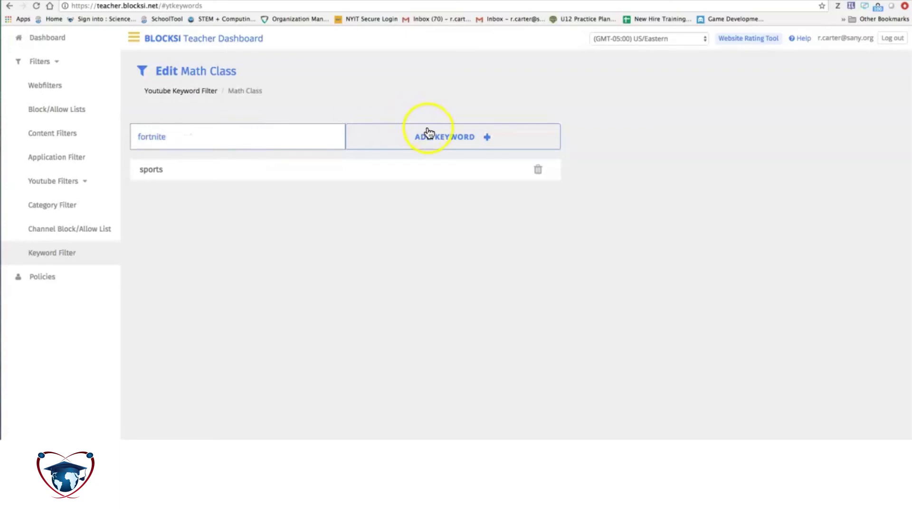
Add the keyword "io" to the Math Class YouTube keyword filter.
{"action": "left_click", "coordinate": [156, 138]}
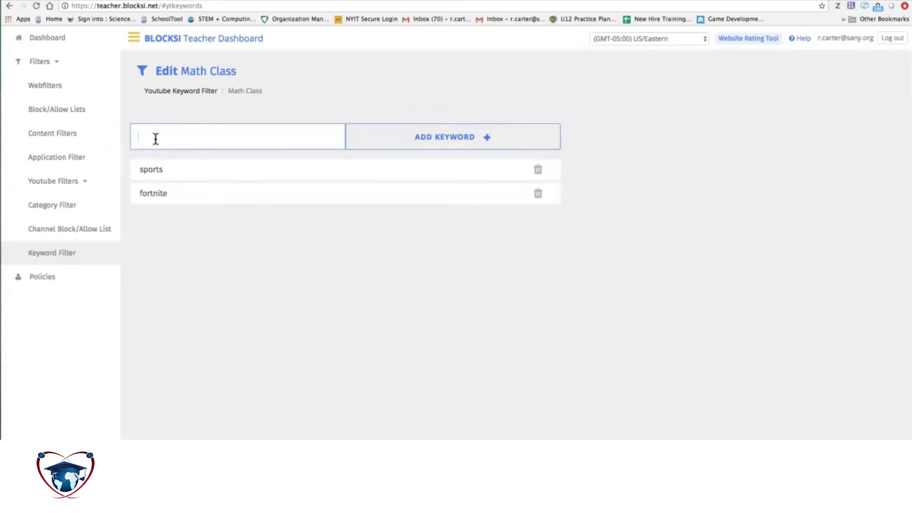
{"action": "type", "text": "io"}
{"action": "left_click_drag", "start_coordinate": [167, 135], "coordinate": [88, 135]}
{"action": "key", "text": "BackSpace"}
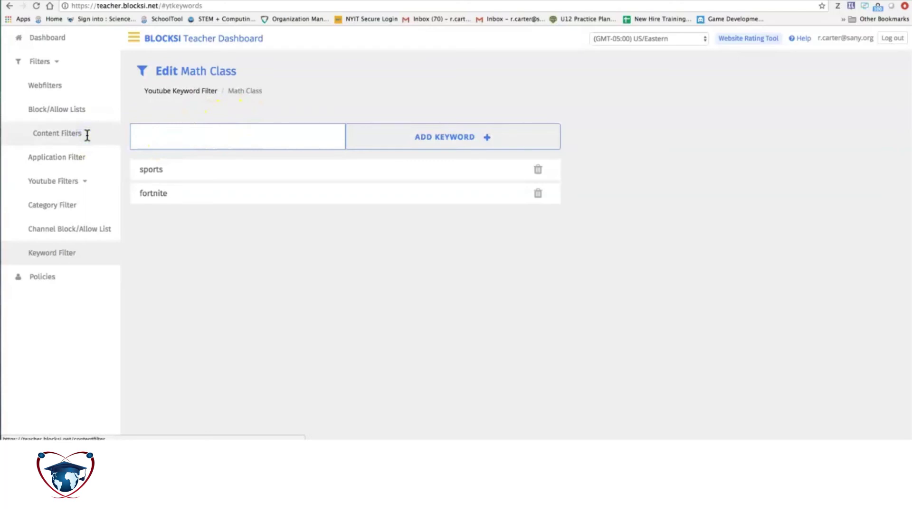
{"action": "left_click", "coordinate": [436, 136]}
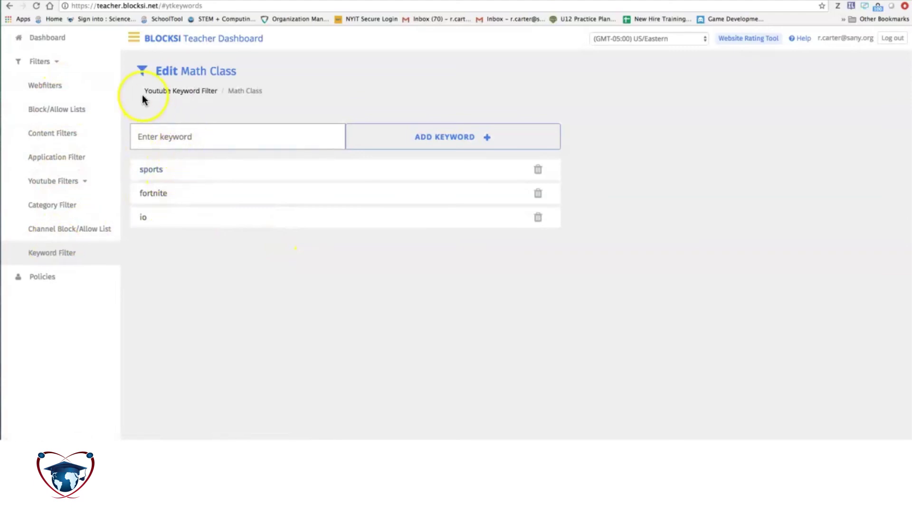
Open the existing Math Class policy and delete it.
{"action": "left_click", "coordinate": [50, 280]}
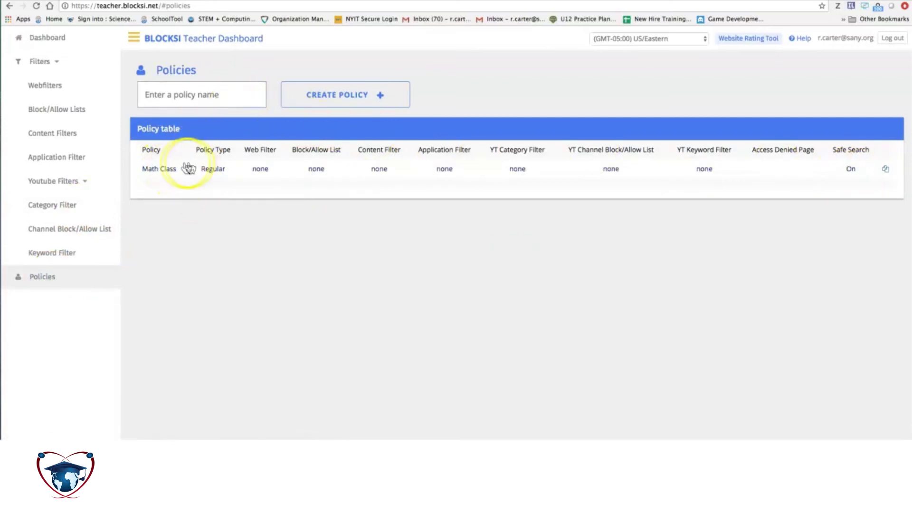
{"action": "left_click", "coordinate": [172, 172]}
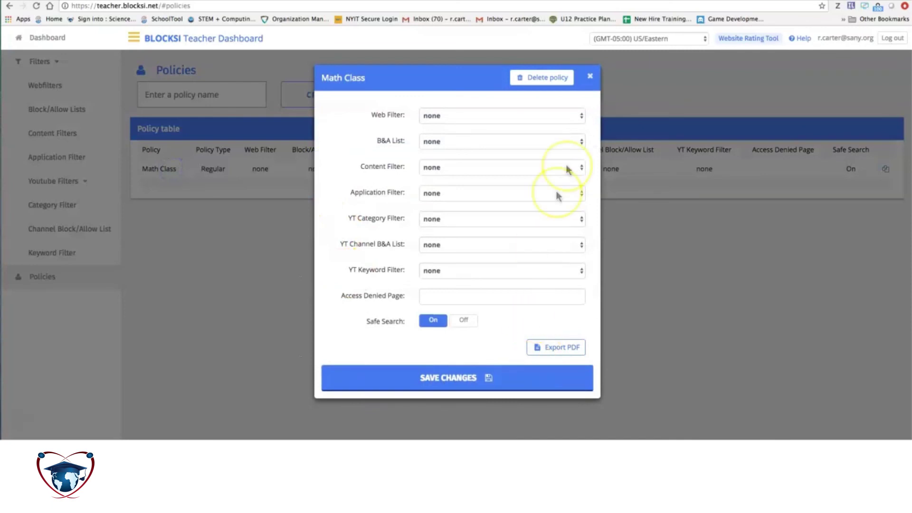
{"action": "left_click", "coordinate": [565, 79]}
Create a new policy named "Math Class".
{"action": "left_click", "coordinate": [188, 103]}
{"action": "type", "text": "Math C"}
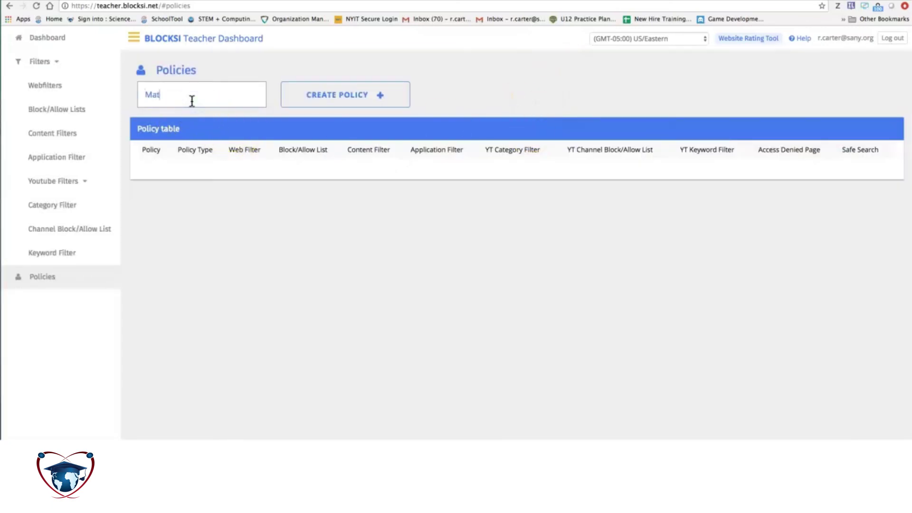
{"action": "type", "text": "lass"}
{"action": "left_click", "coordinate": [366, 99]}
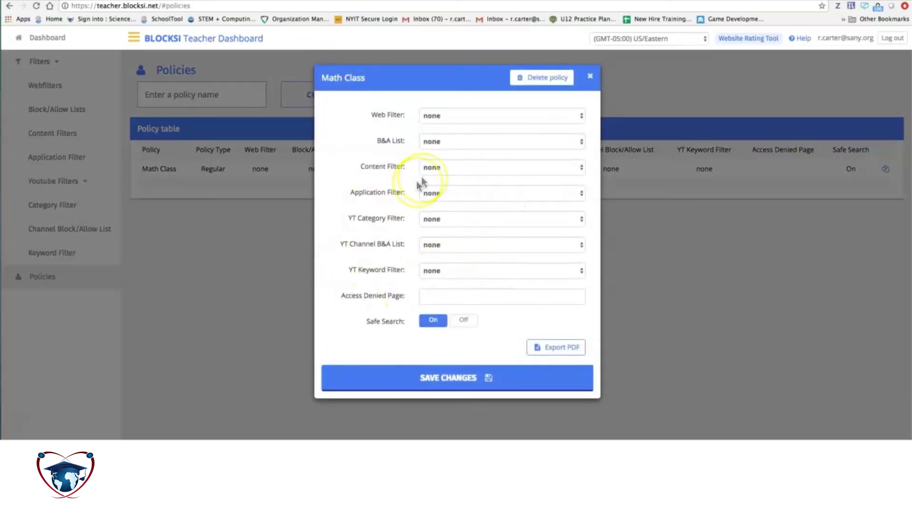
Set the policy's web filter to Math Filter and its B&A list, content filter and application filter to Math Class.
{"action": "left_click", "coordinate": [442, 119]}
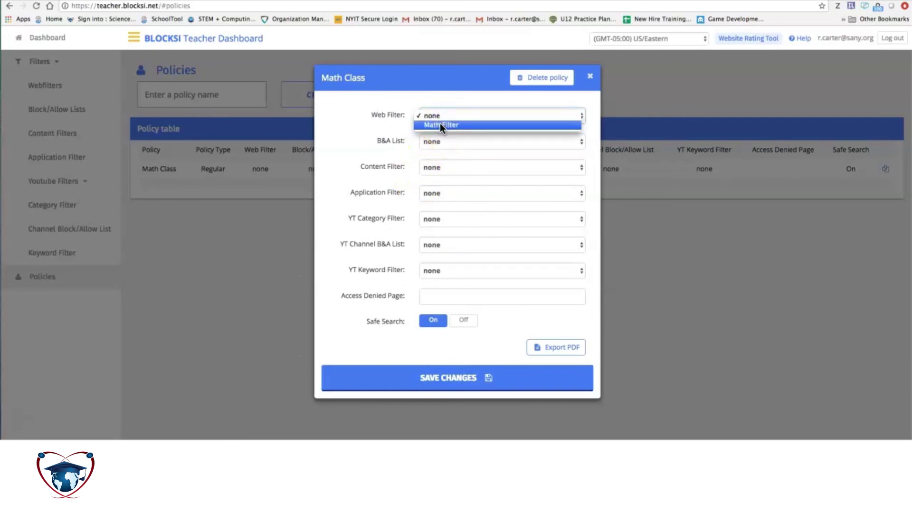
{"action": "left_click", "coordinate": [439, 123]}
{"action": "left_click", "coordinate": [442, 139]}
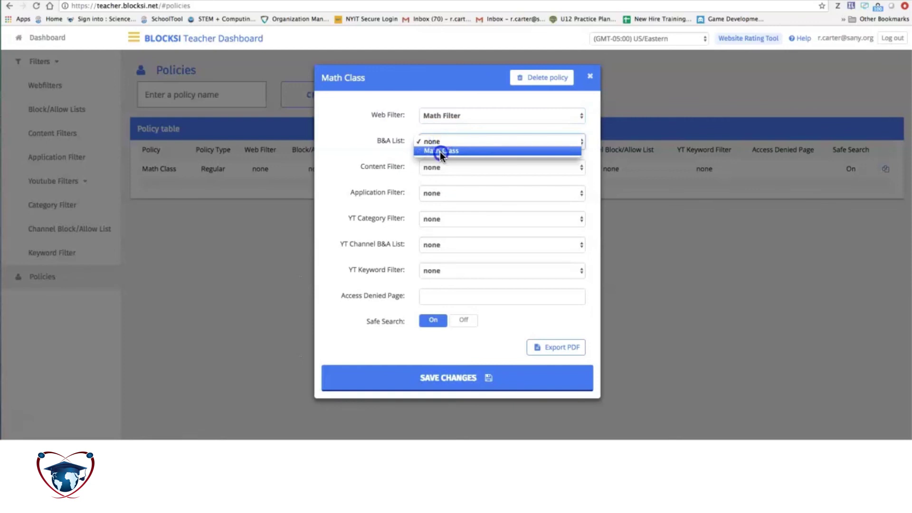
{"action": "left_click", "coordinate": [439, 151]}
{"action": "left_click", "coordinate": [434, 168]}
{"action": "left_click", "coordinate": [433, 177]}
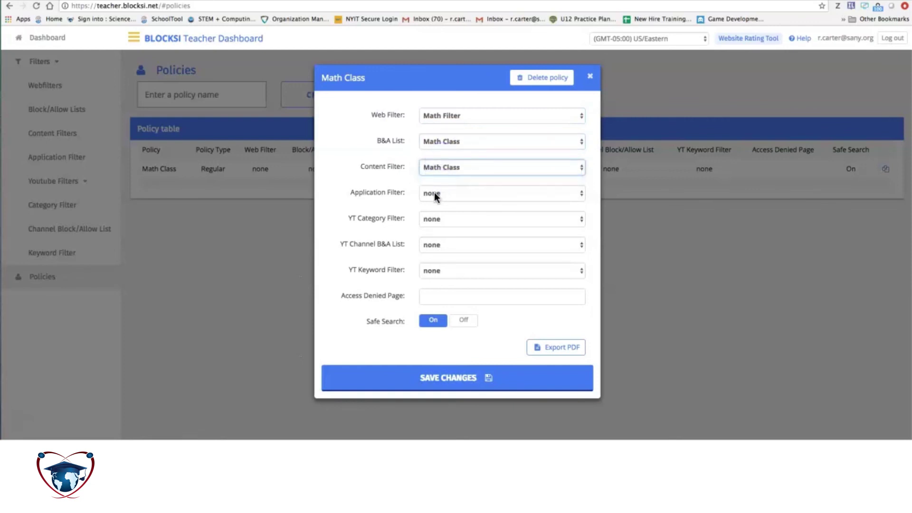
{"action": "left_click", "coordinate": [434, 193]}
{"action": "left_click", "coordinate": [434, 203]}
Set the policy's YT category filter, YT channel B&A list and YT keyword filter to Math Class.
{"action": "left_click", "coordinate": [434, 219]}
{"action": "left_click", "coordinate": [434, 228]}
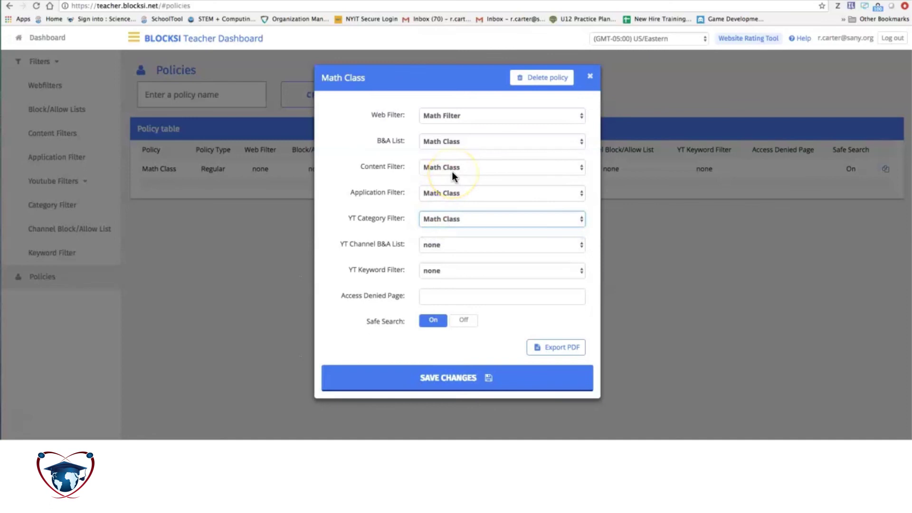
{"action": "left_click", "coordinate": [443, 246]}
{"action": "left_click", "coordinate": [444, 255]}
{"action": "left_click", "coordinate": [437, 269]}
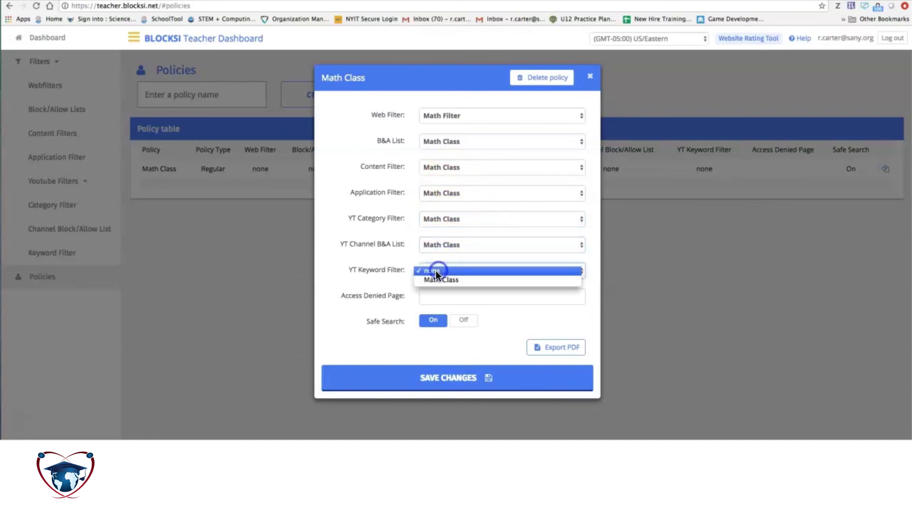
{"action": "left_click", "coordinate": [437, 279]}
Keep Safe Search on for the Math Class policy and save the changes.
{"action": "left_click", "coordinate": [390, 270]}
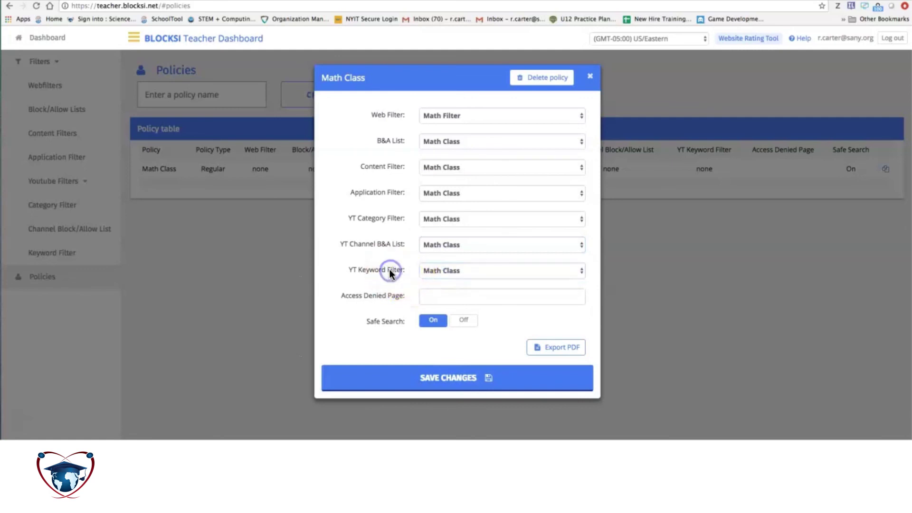
{"action": "left_click", "coordinate": [425, 323]}
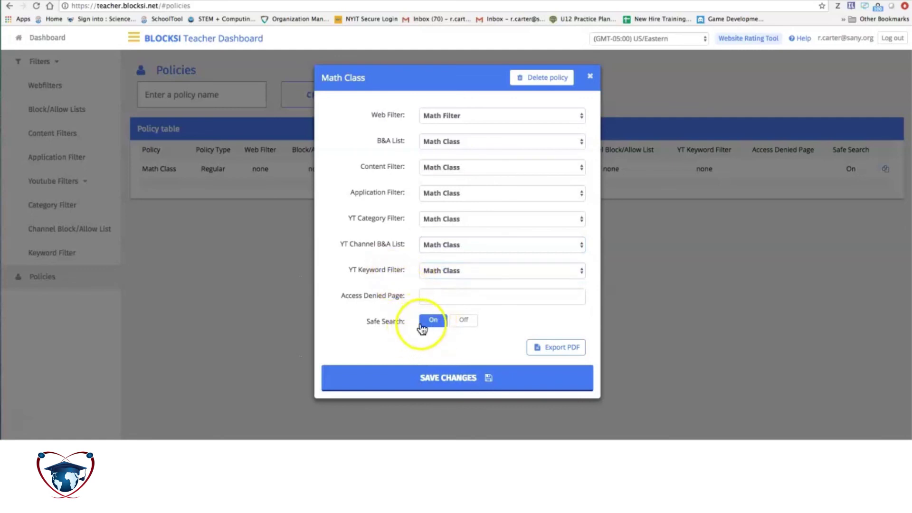
{"action": "left_click", "coordinate": [409, 379]}
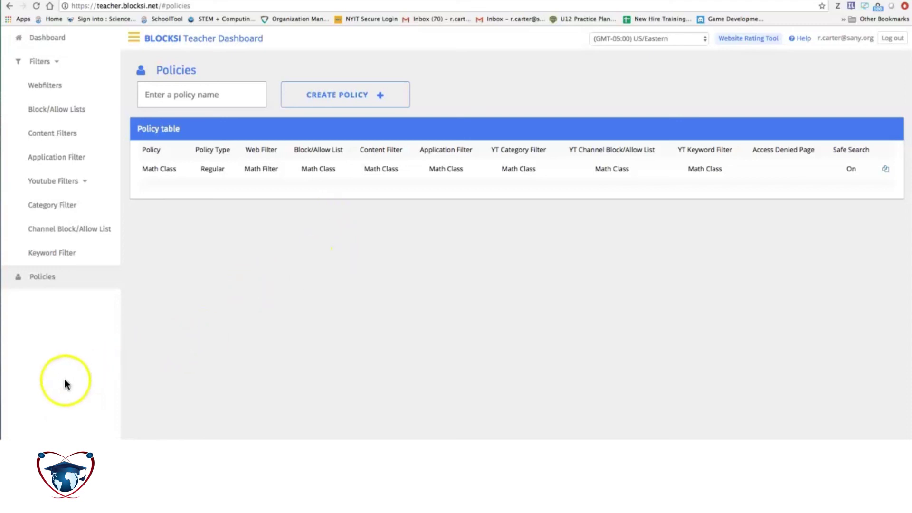
{"action": "left_click", "coordinate": [19, 420]}
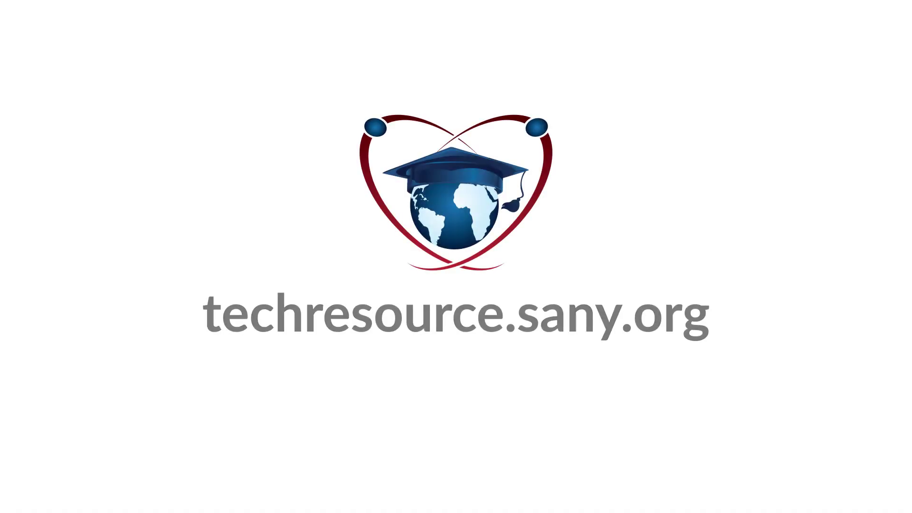